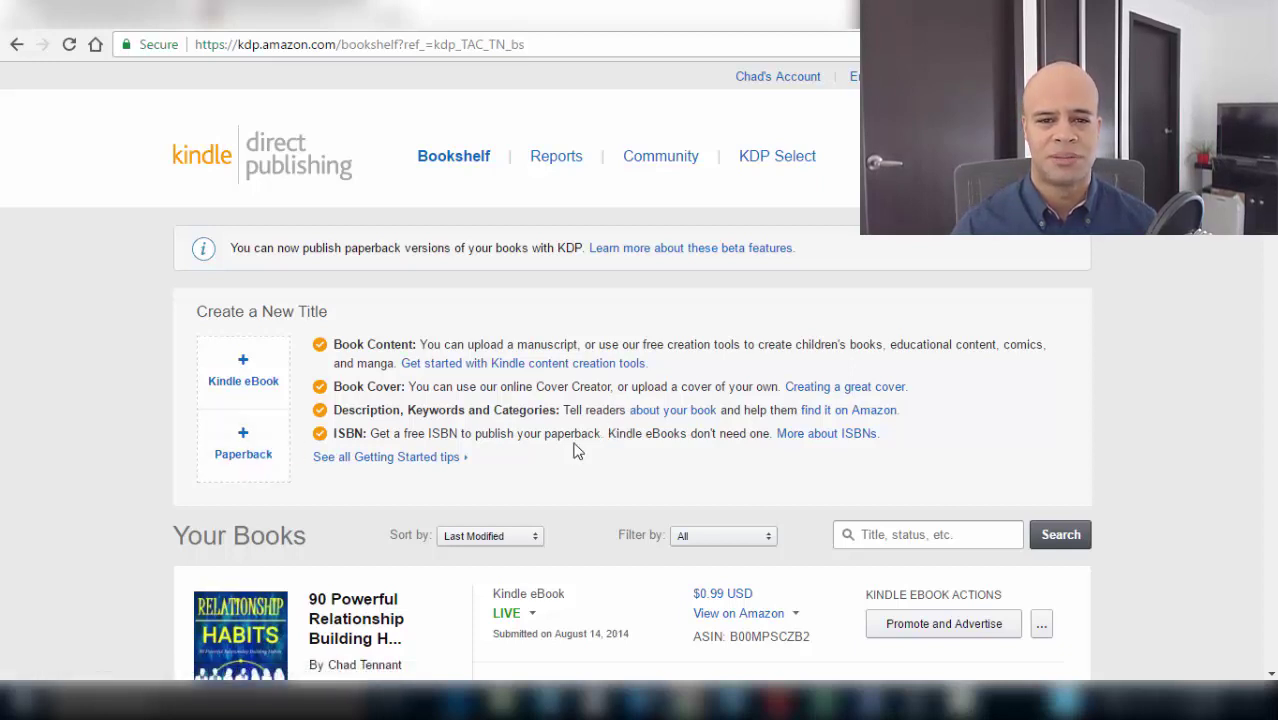
Open the PASSIVE INCOME eBook's details from the bookshelf and view its primary language choices
{"action": "scroll", "coordinate": [1177, 454], "scroll_direction": "down", "scroll_amount": 1}
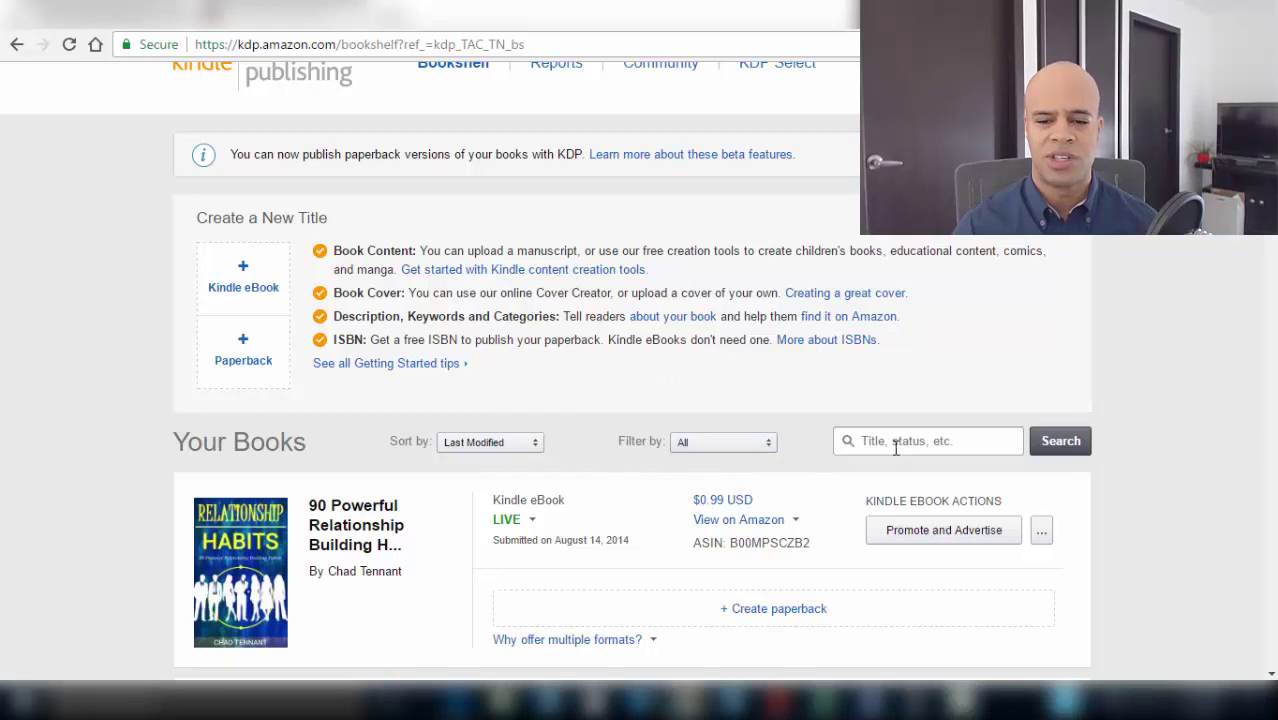
{"action": "left_click", "coordinate": [1042, 532]}
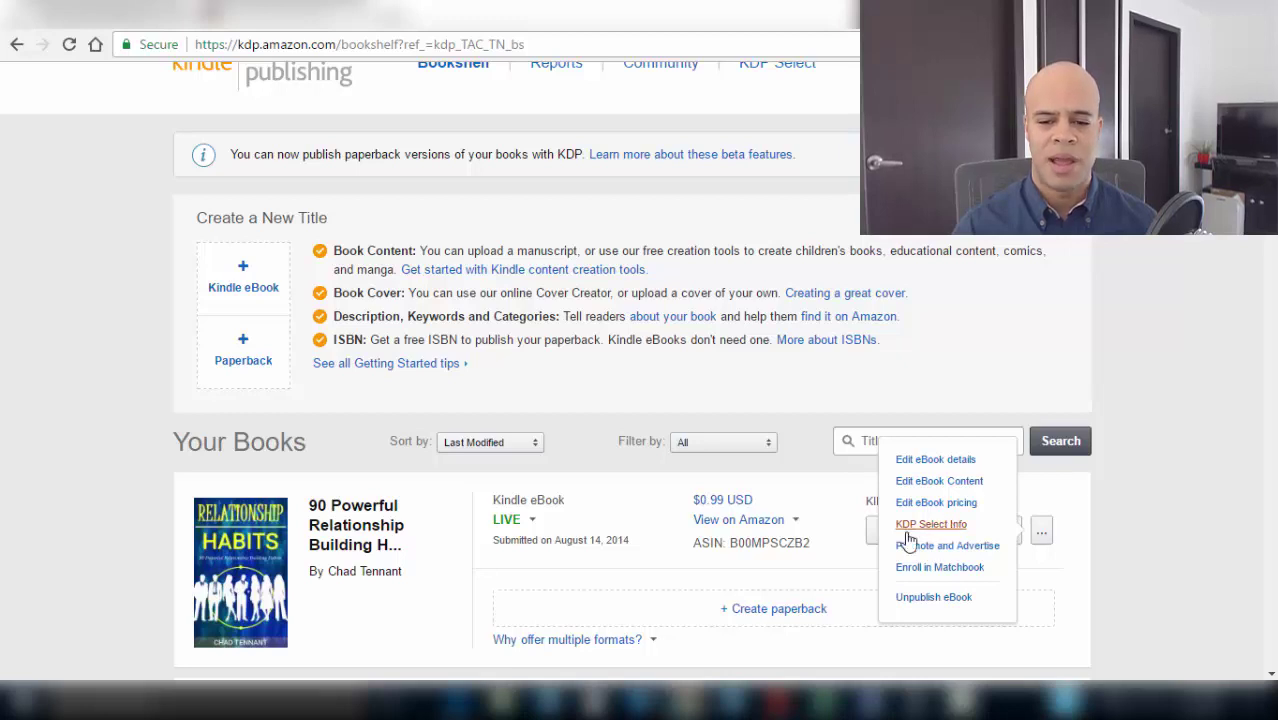
{"action": "left_click", "coordinate": [760, 612]}
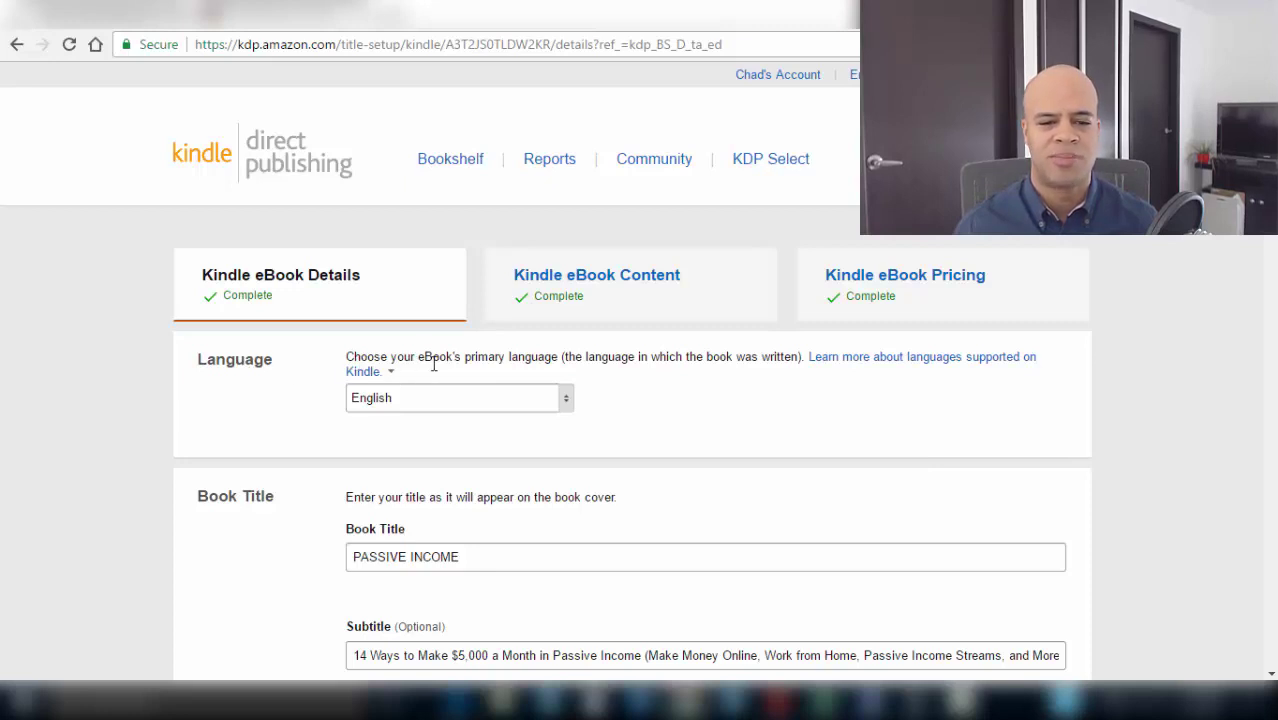
{"action": "left_click", "coordinate": [566, 403]}
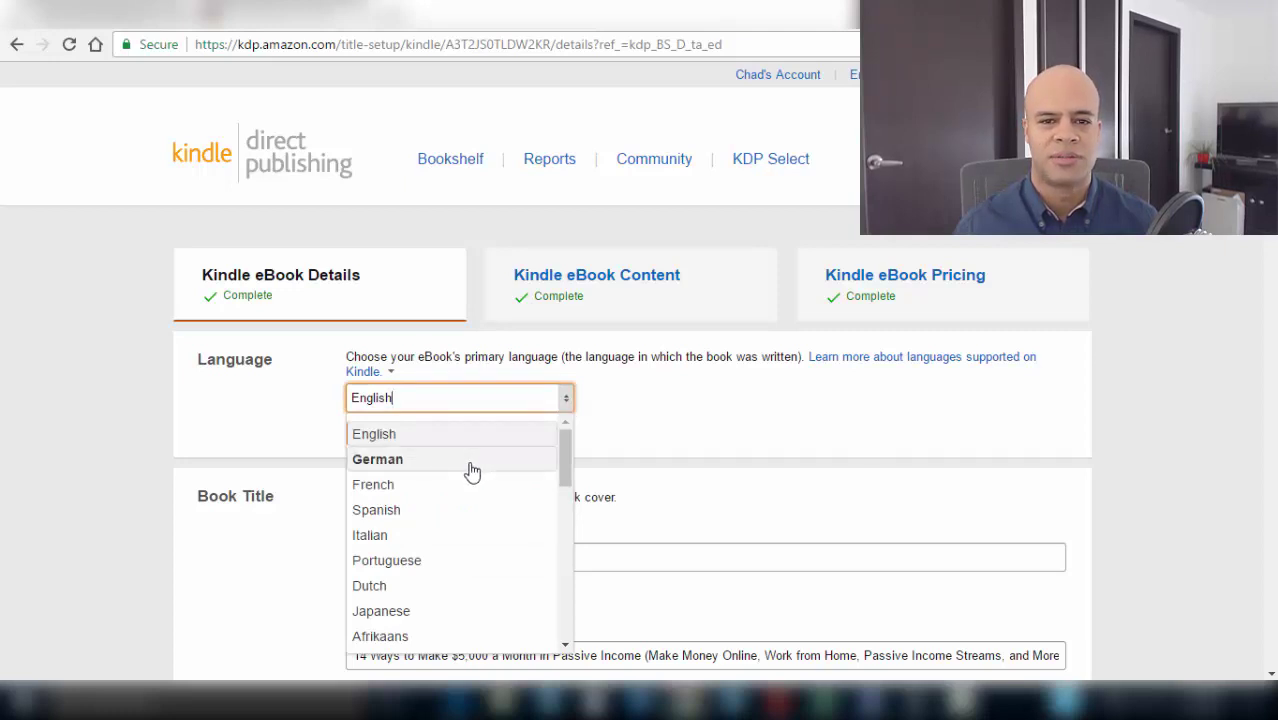
{"action": "scroll", "coordinate": [673, 404], "scroll_direction": "down", "scroll_amount": 4}
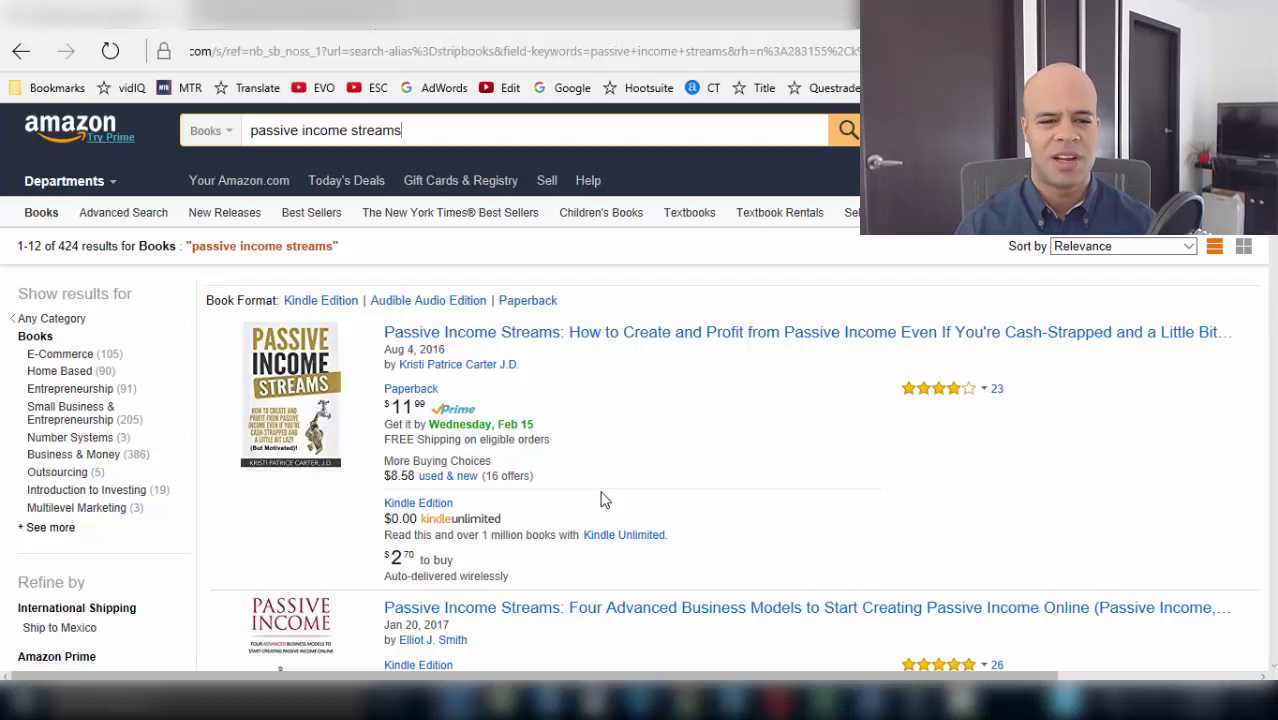
Switch to Amazon's book results for "passive income streams" and examine the listed titles and subtitles
{"action": "scroll", "coordinate": [603, 500], "scroll_direction": "down", "scroll_amount": 9}
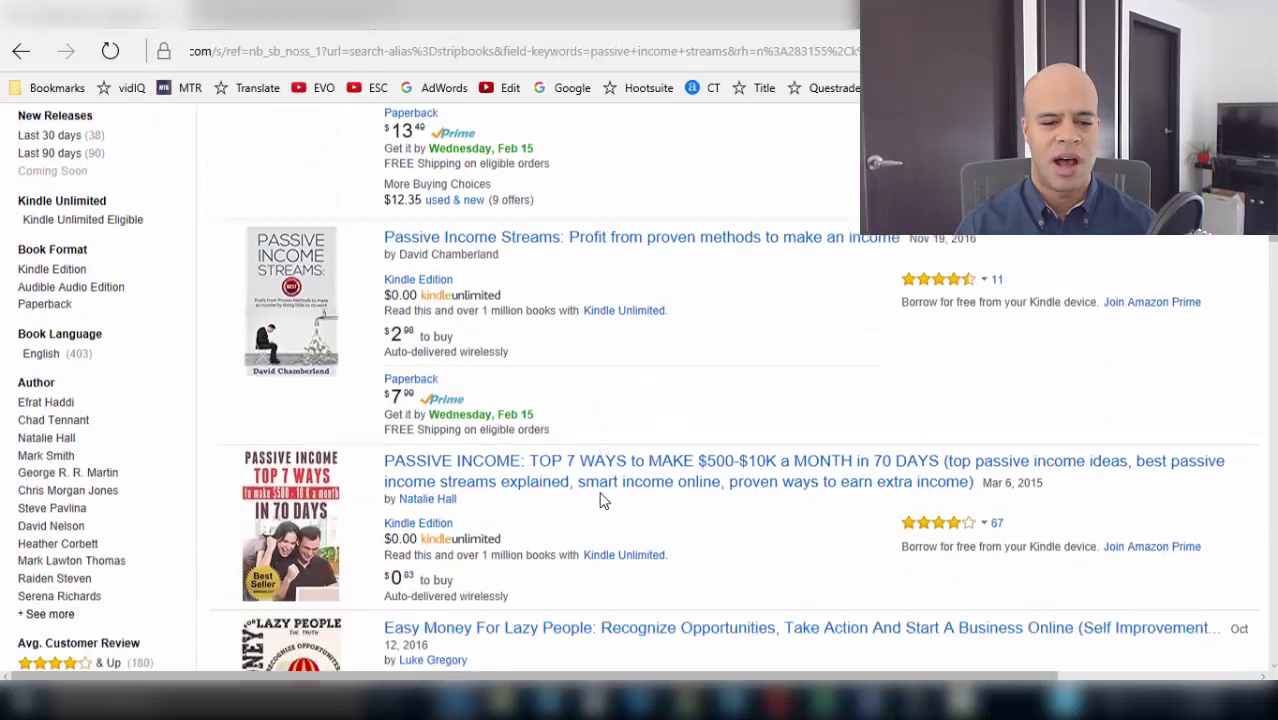
{"action": "scroll", "coordinate": [603, 500], "scroll_direction": "down", "scroll_amount": 4}
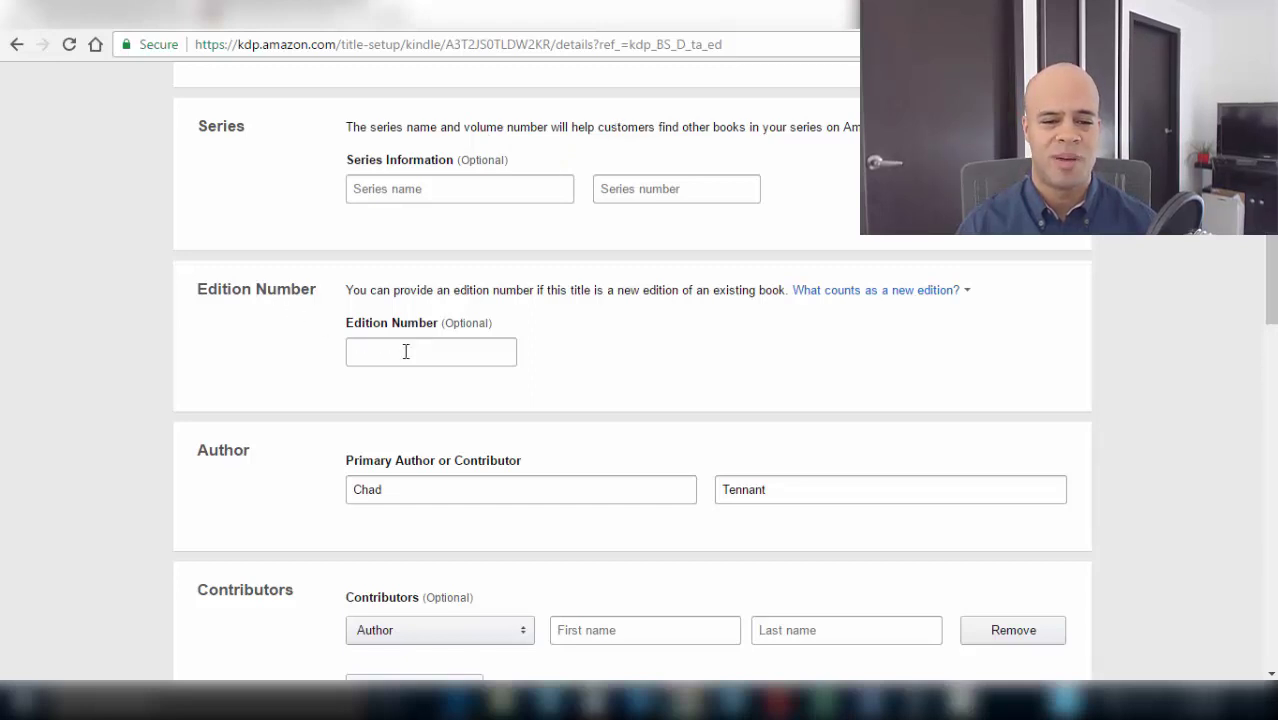
View the available contributor roles on the KDP details page, and add another contributor row and remove it
{"action": "scroll", "coordinate": [406, 352], "scroll_direction": "down", "scroll_amount": 3}
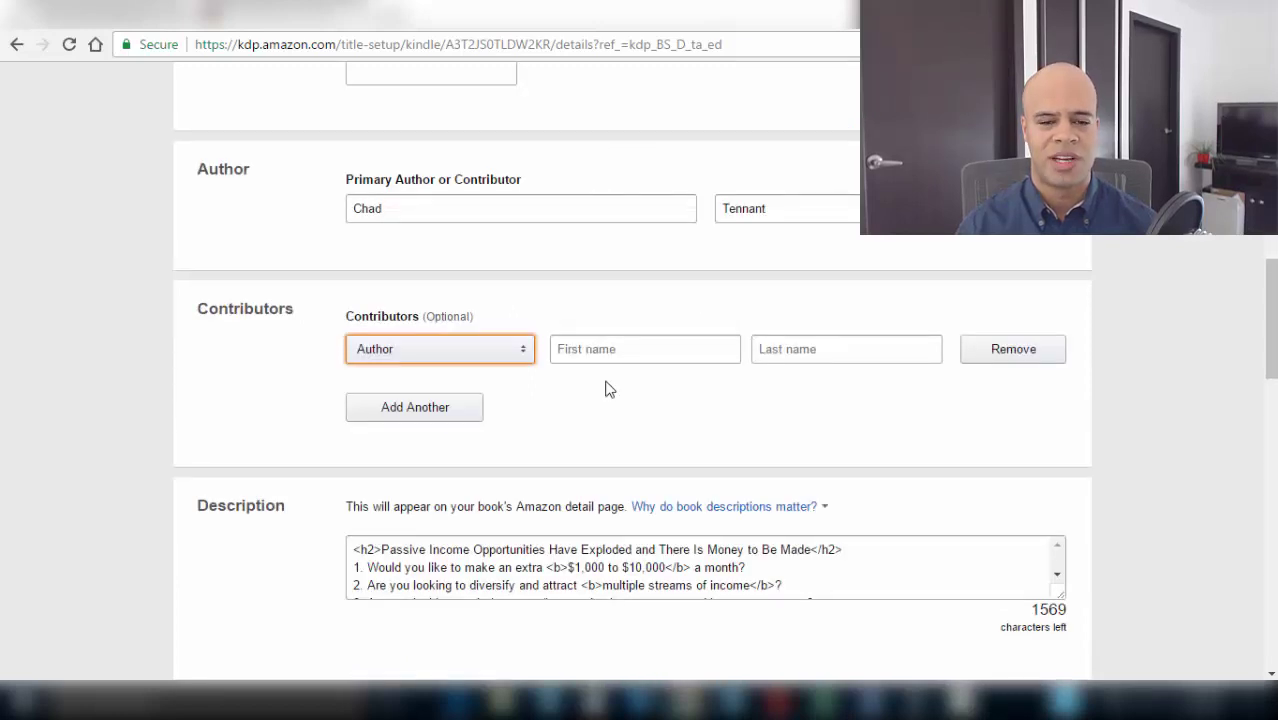
{"action": "left_click", "coordinate": [519, 360]}
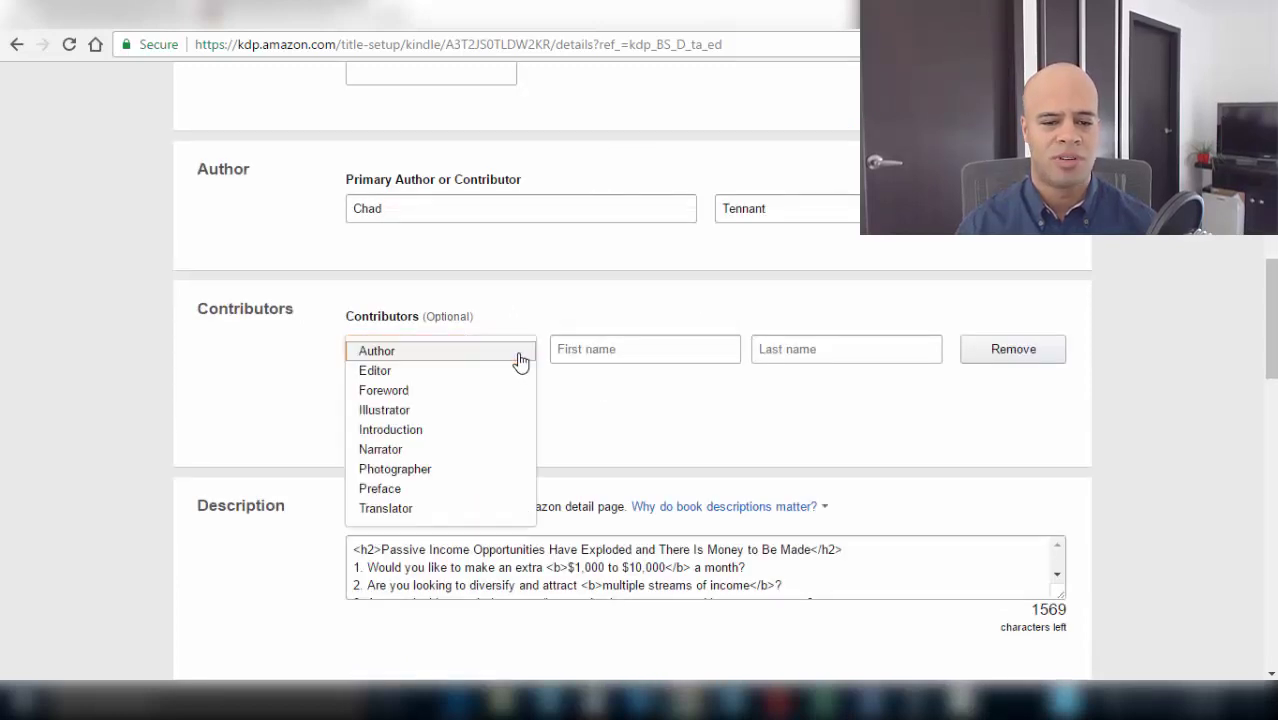
{"action": "left_click", "coordinate": [563, 417]}
{"action": "left_click", "coordinate": [449, 412]}
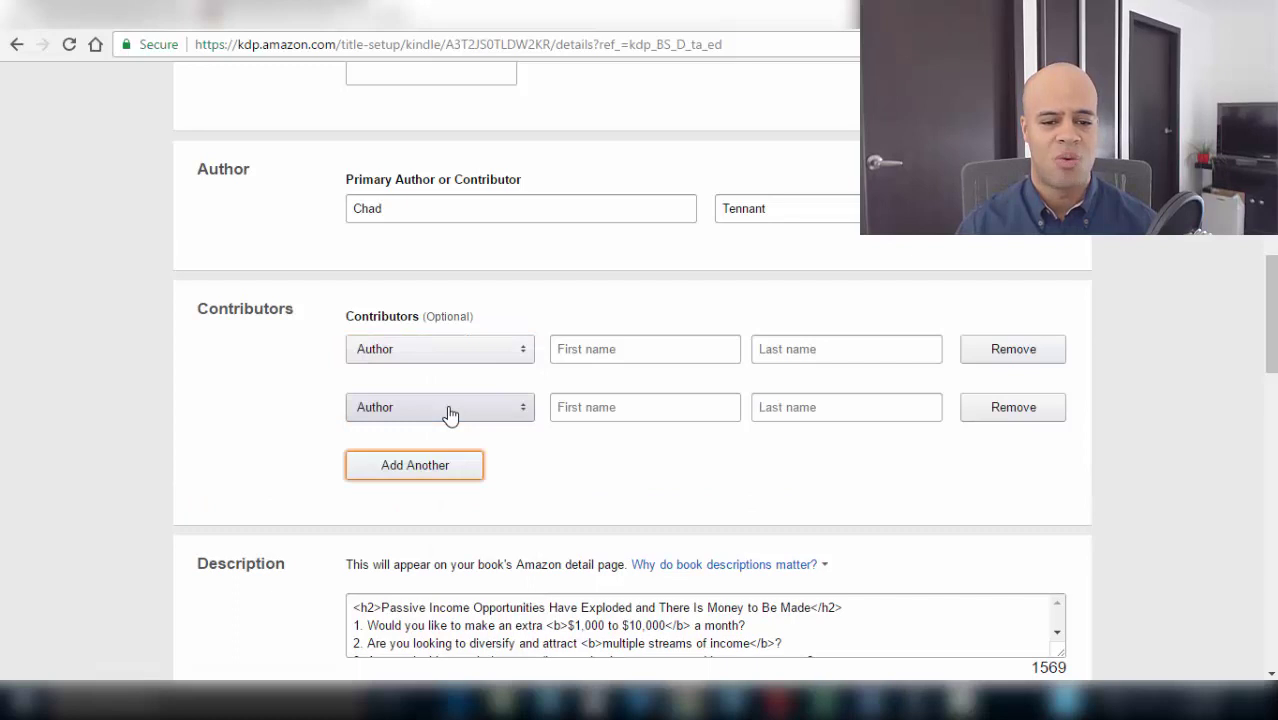
{"action": "left_click", "coordinate": [1010, 412]}
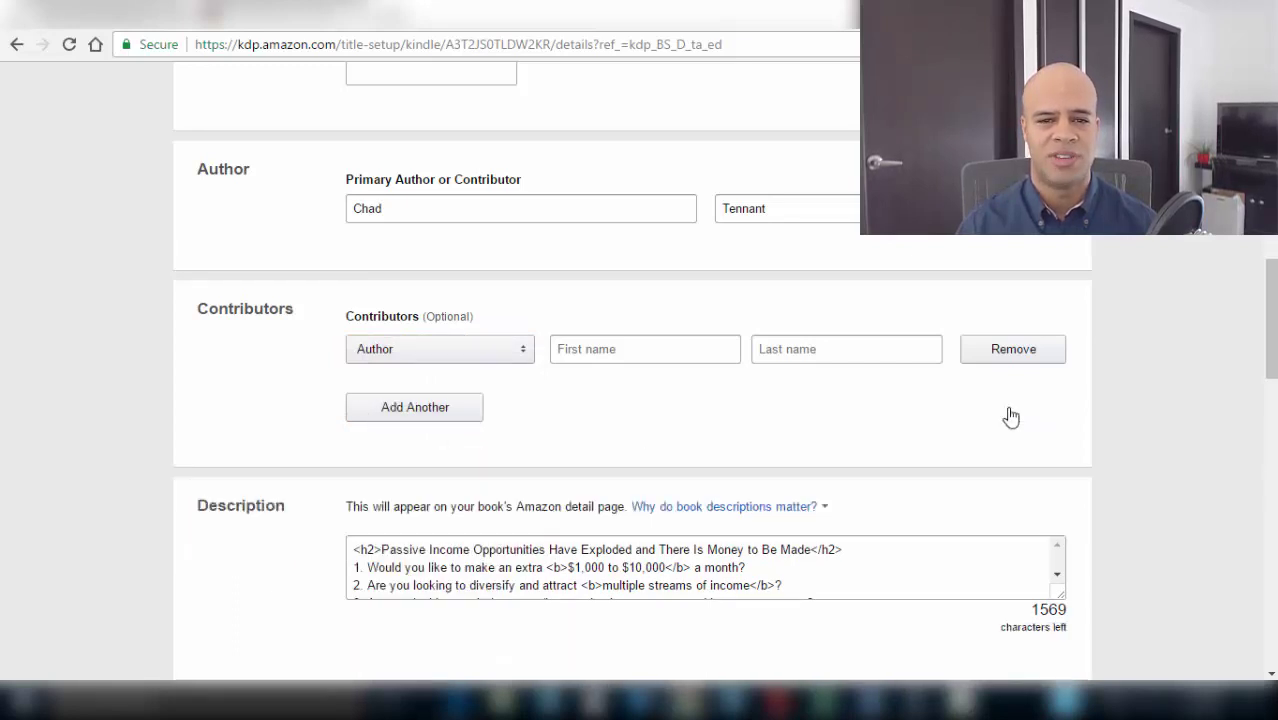
Examine the HTML-formatted book description and the publishing rights and keywords sections below it
{"action": "scroll", "coordinate": [1010, 417], "scroll_direction": "down", "scroll_amount": 4}
{"action": "left_click", "coordinate": [697, 415]}
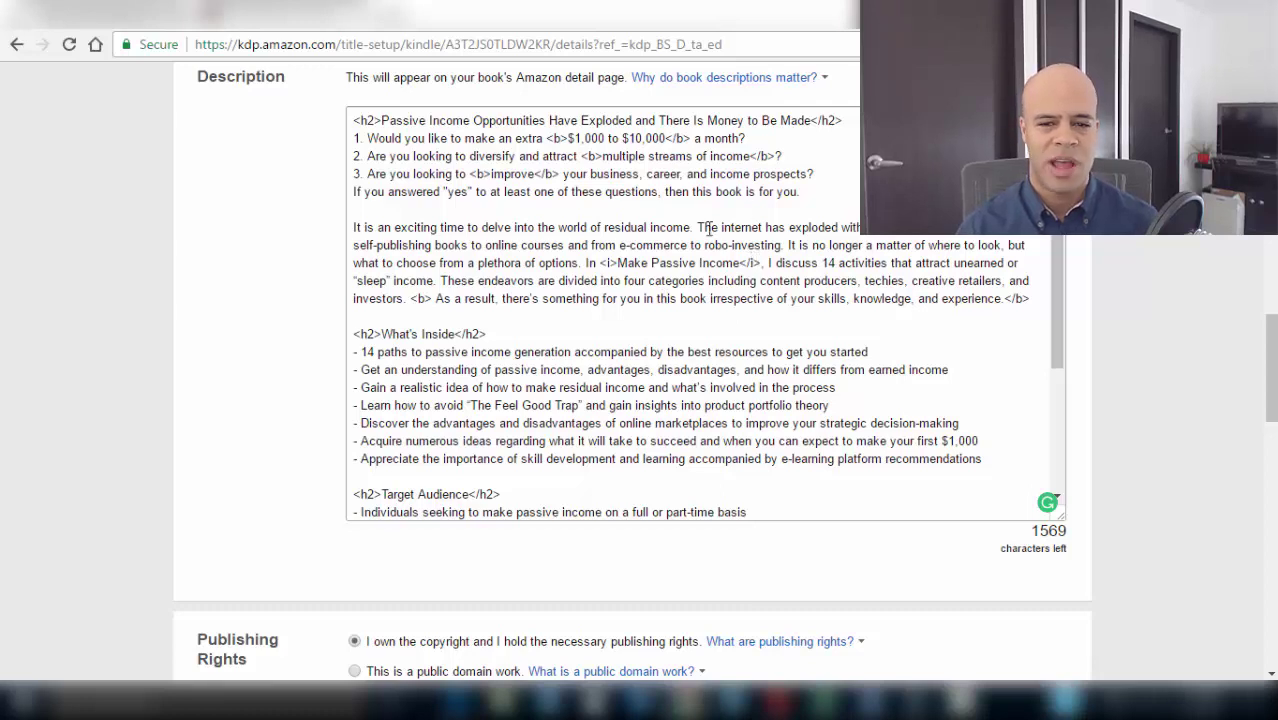
{"action": "left_click", "coordinate": [461, 701]}
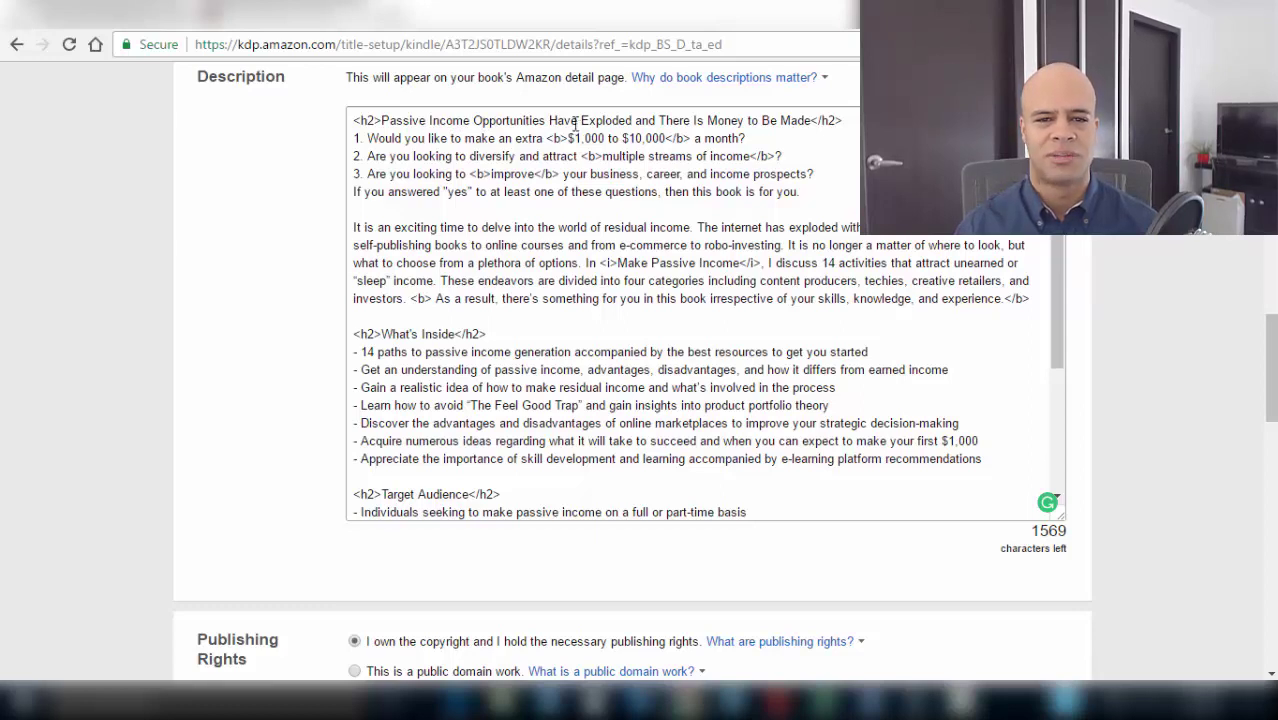
{"action": "scroll", "coordinate": [537, 322], "scroll_direction": "up", "scroll_amount": 1}
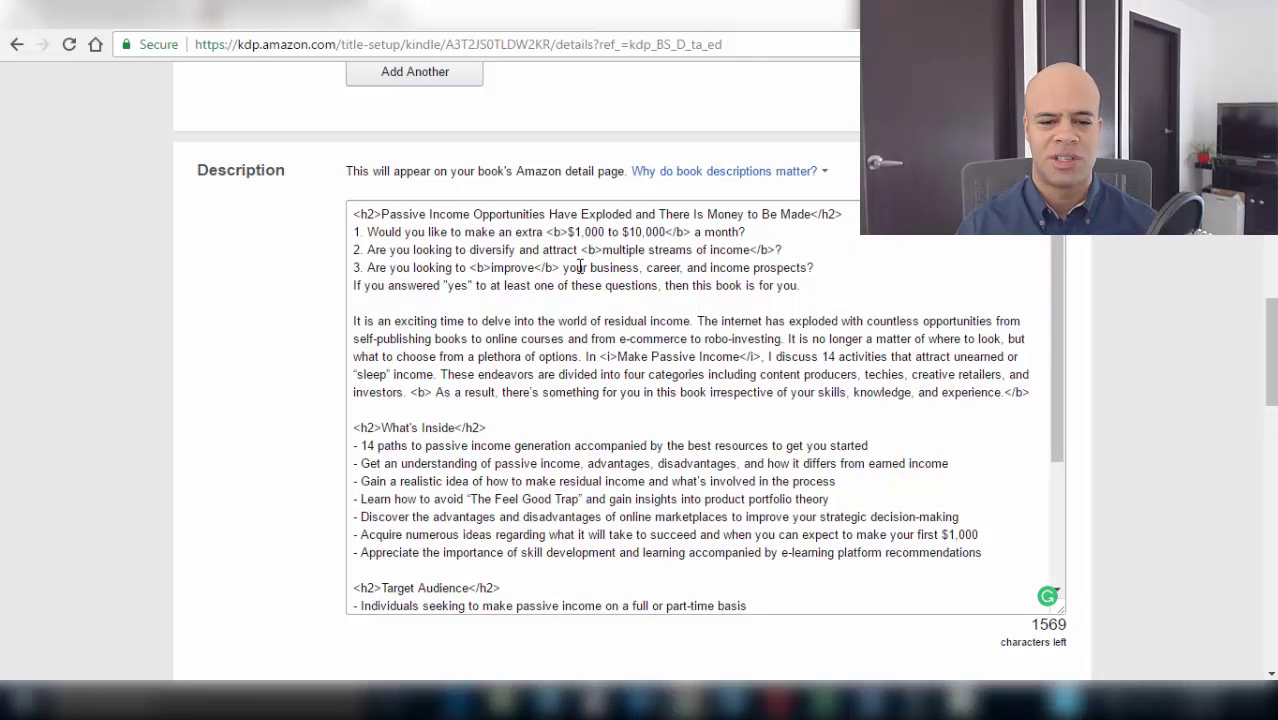
{"action": "scroll", "coordinate": [590, 360], "scroll_direction": "down", "scroll_amount": 1}
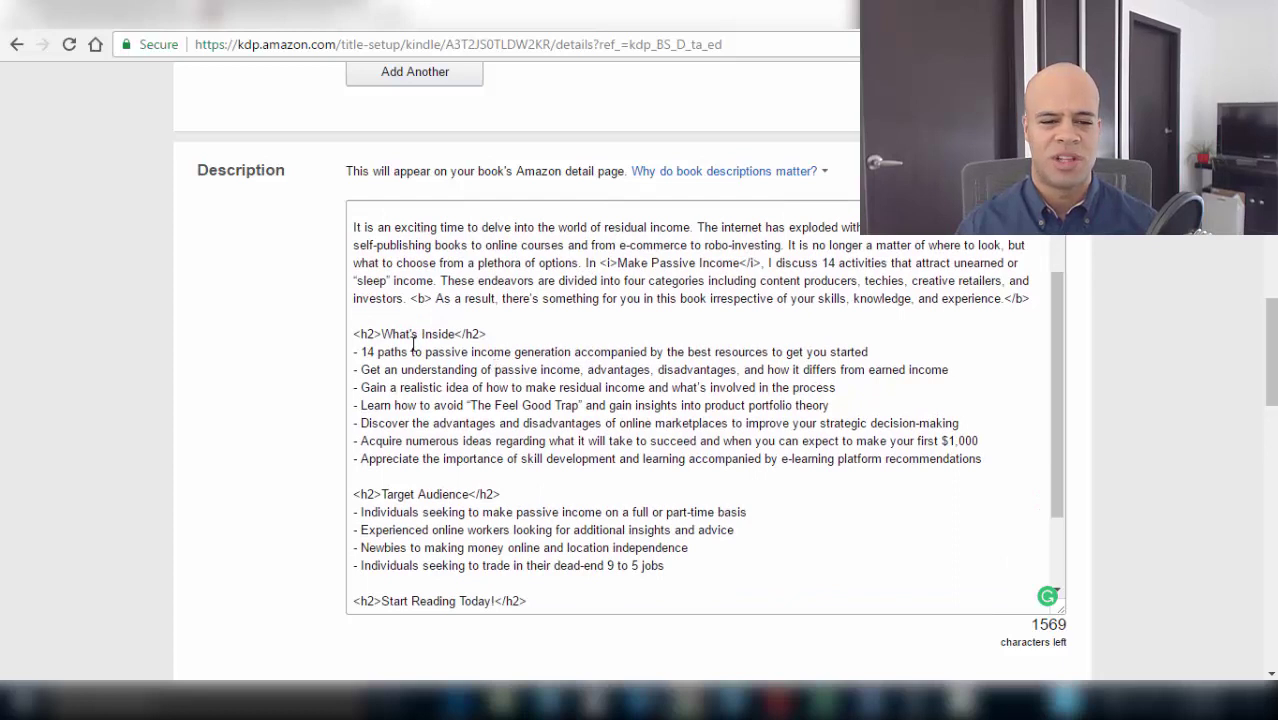
{"action": "scroll", "coordinate": [552, 373], "scroll_direction": "down", "scroll_amount": 3}
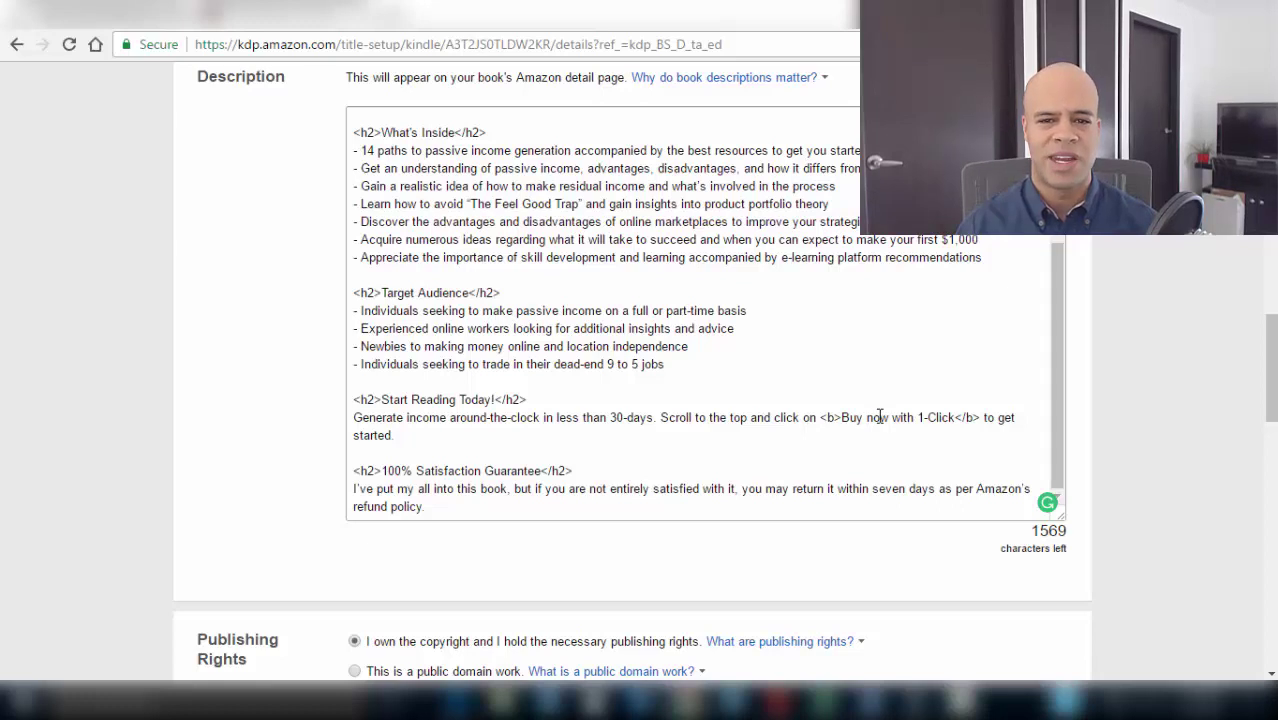
{"action": "scroll", "coordinate": [879, 416], "scroll_direction": "down", "scroll_amount": 5}
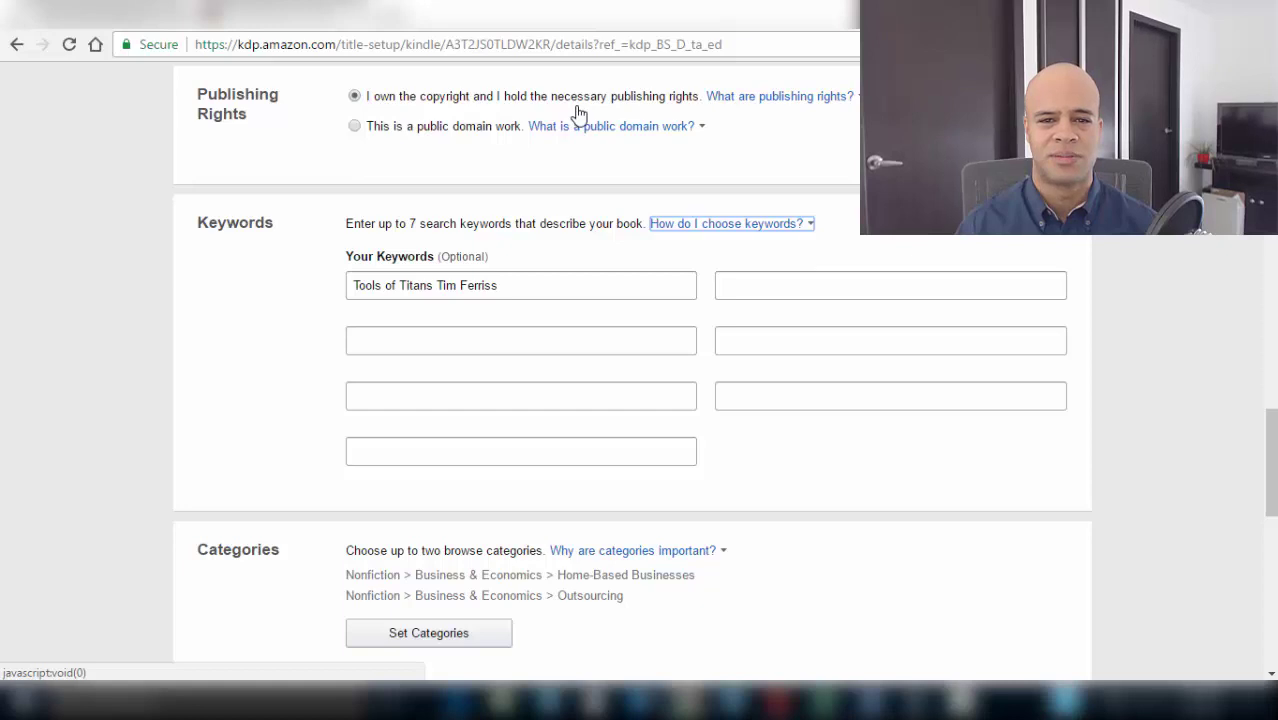
{"action": "scroll", "coordinate": [763, 322], "scroll_direction": "down", "scroll_amount": 2}
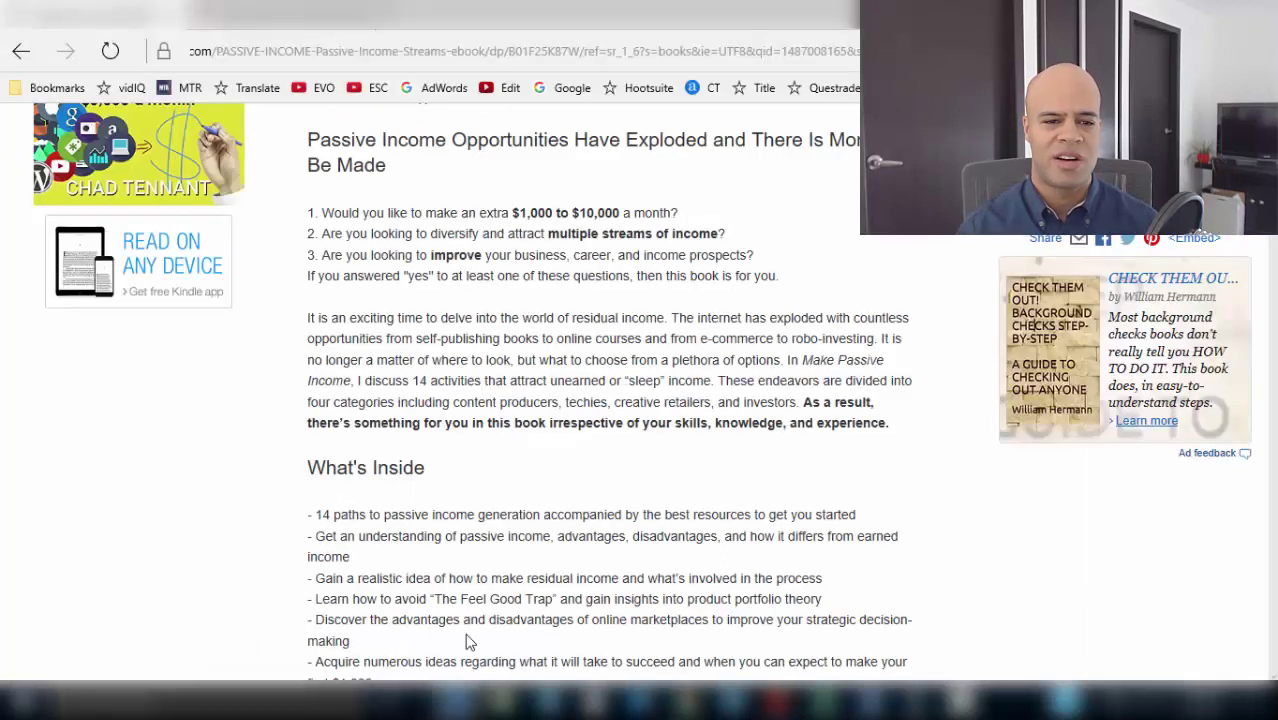
Search Amazon's books for "tools of titans kindle" and browse the results down to the PASSIVE INCOME listing
{"action": "scroll", "coordinate": [471, 643], "scroll_direction": "up", "scroll_amount": 5}
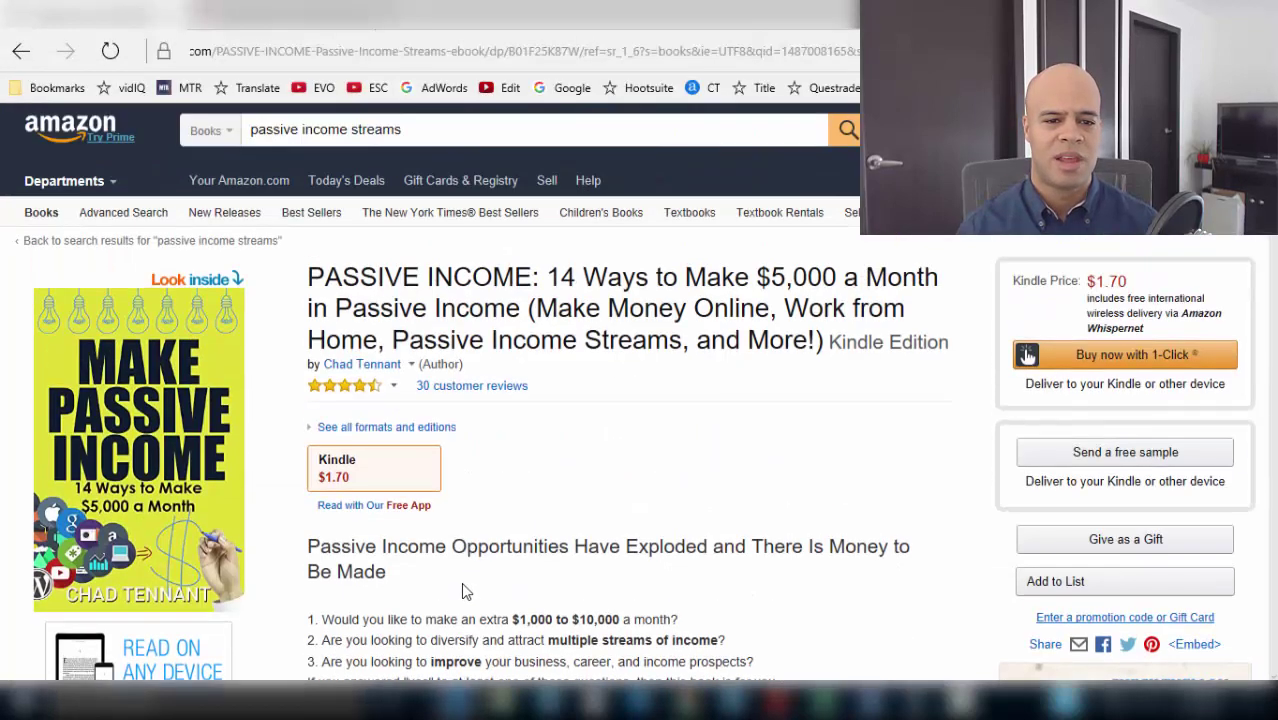
{"action": "left_click_drag", "start_coordinate": [410, 136], "coordinate": [218, 137]}
{"action": "type", "text": "tool"}
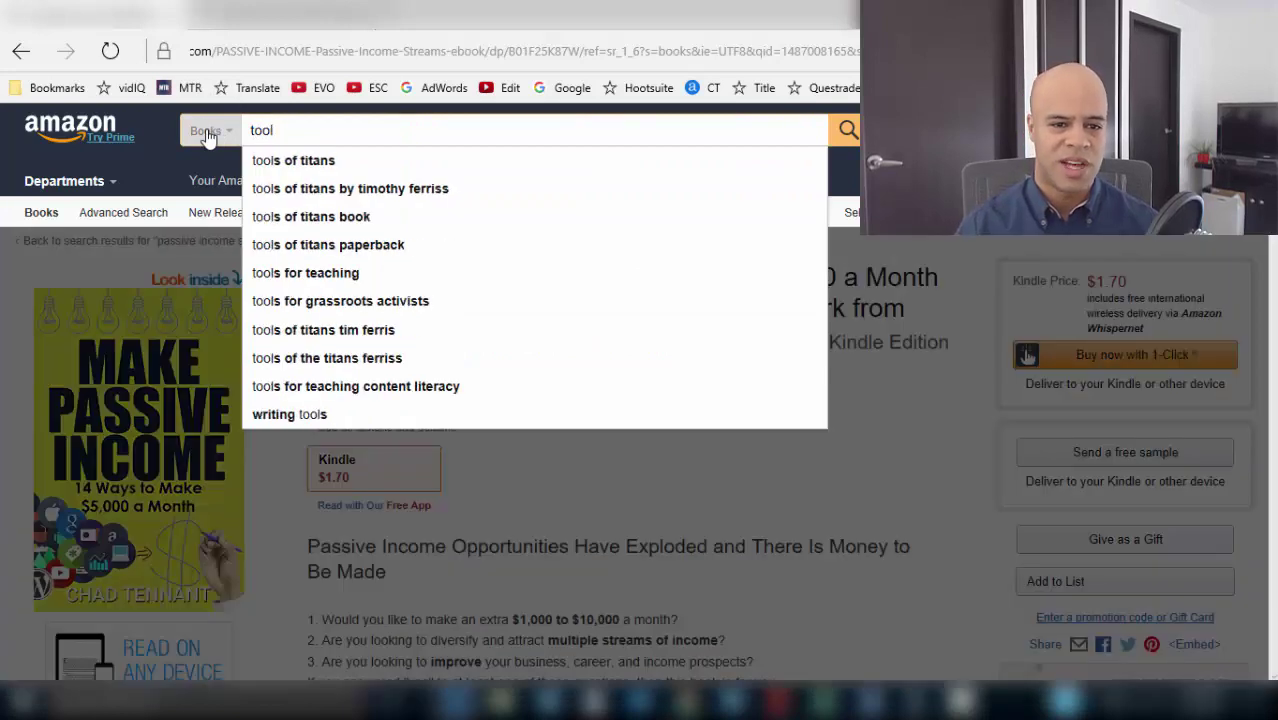
{"action": "key", "text": "Down"}
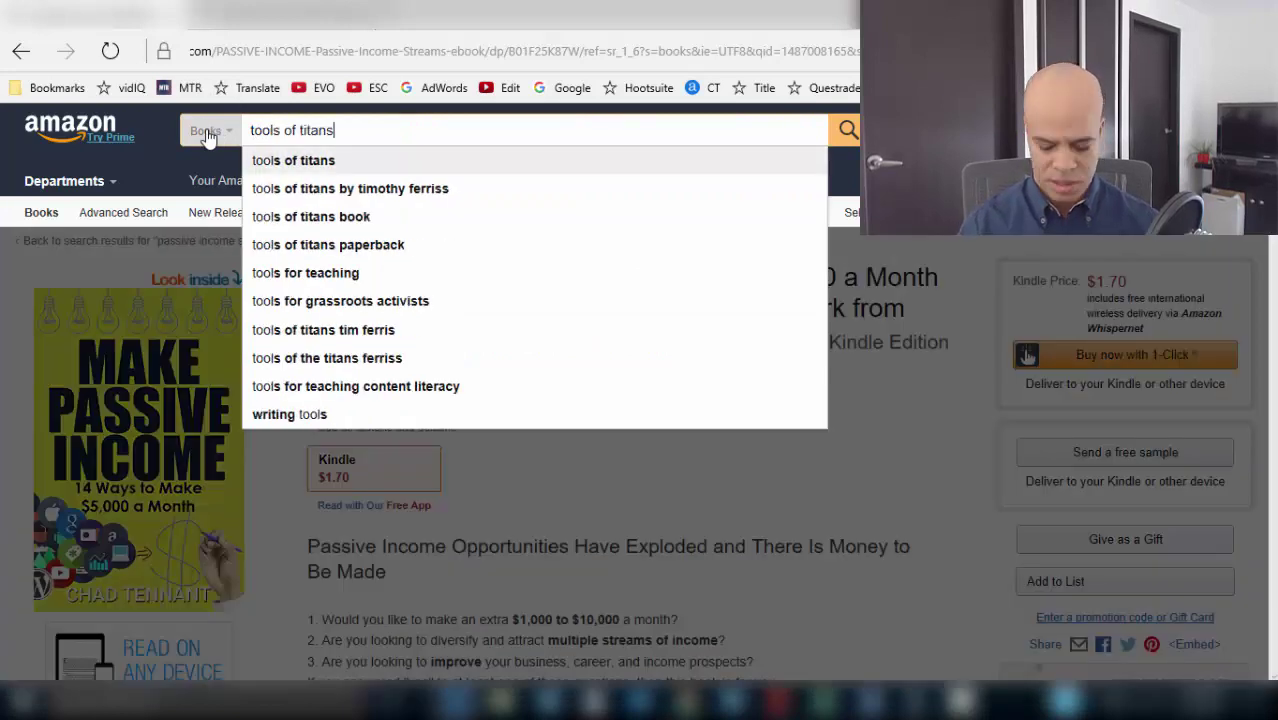
{"action": "type", "text": "kindle"}
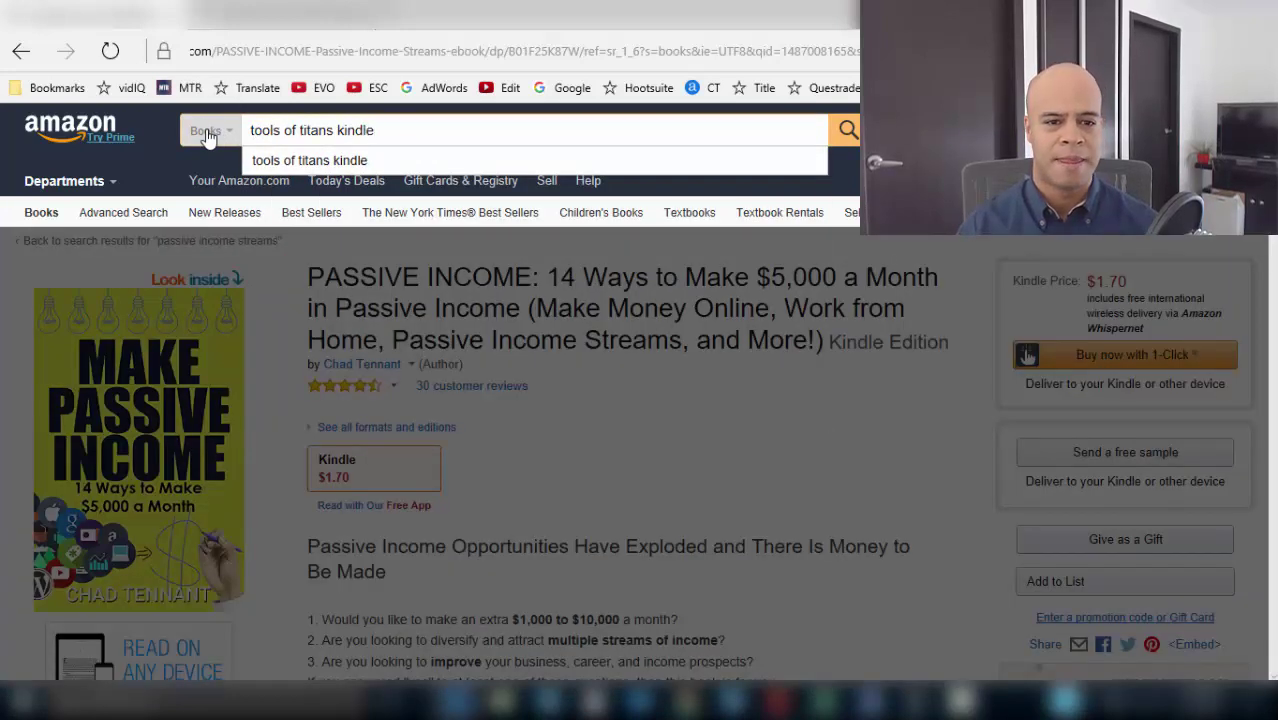
{"action": "key", "text": "Return"}
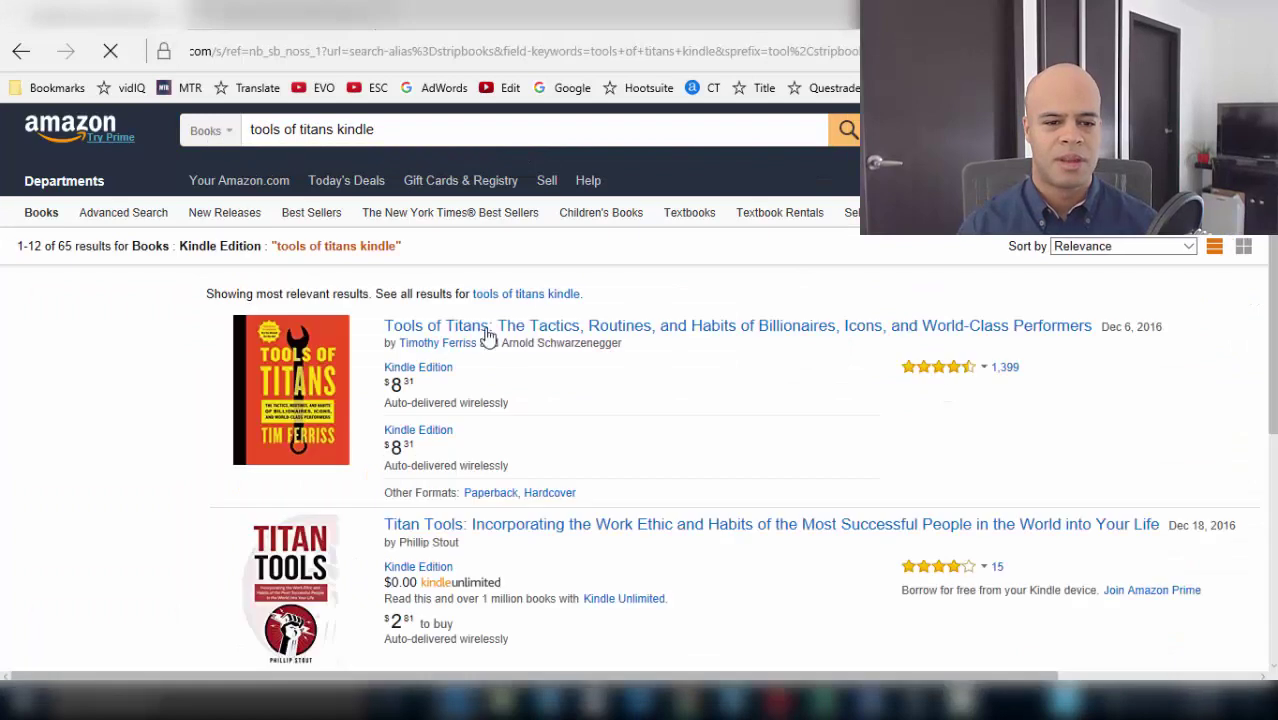
{"action": "scroll", "coordinate": [545, 350], "scroll_direction": "down", "scroll_amount": 5}
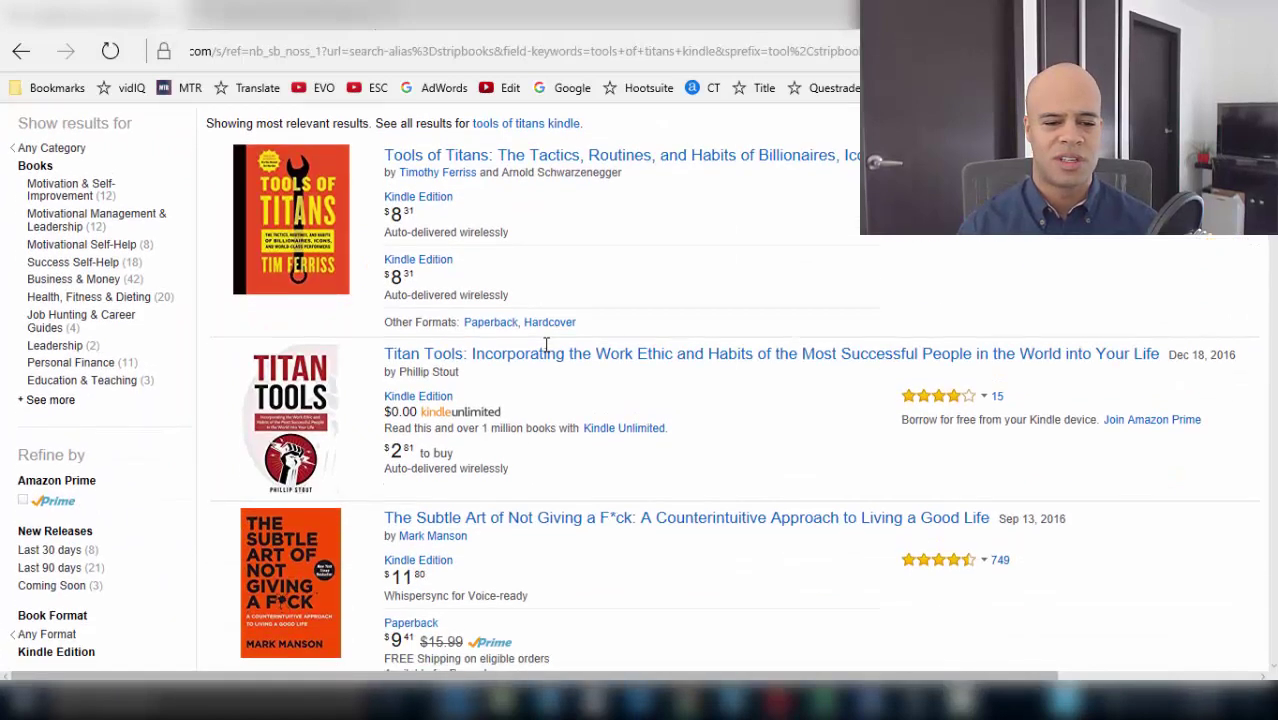
{"action": "scroll", "coordinate": [545, 352], "scroll_direction": "down", "scroll_amount": 4}
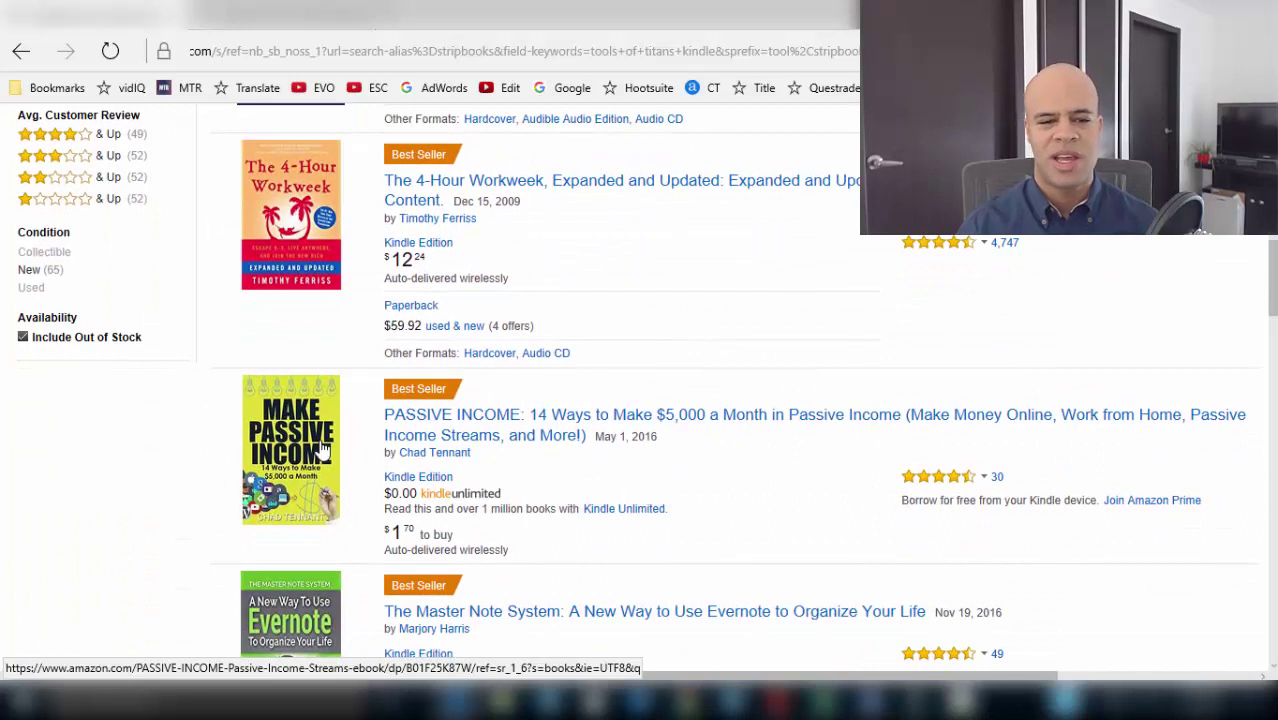
Return to the KDP details page and review the categories and the age and grade range settings
{"action": "left_click", "coordinate": [690, 701]}
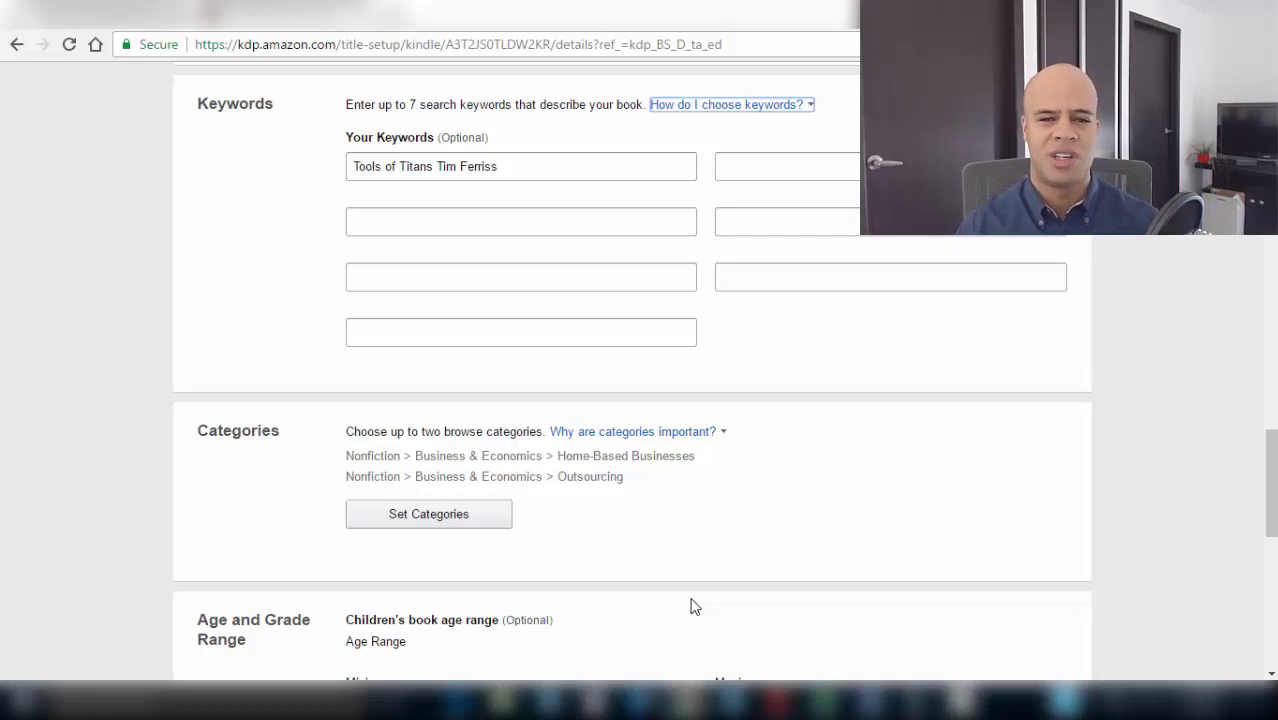
{"action": "scroll", "coordinate": [695, 606], "scroll_direction": "down", "scroll_amount": 3}
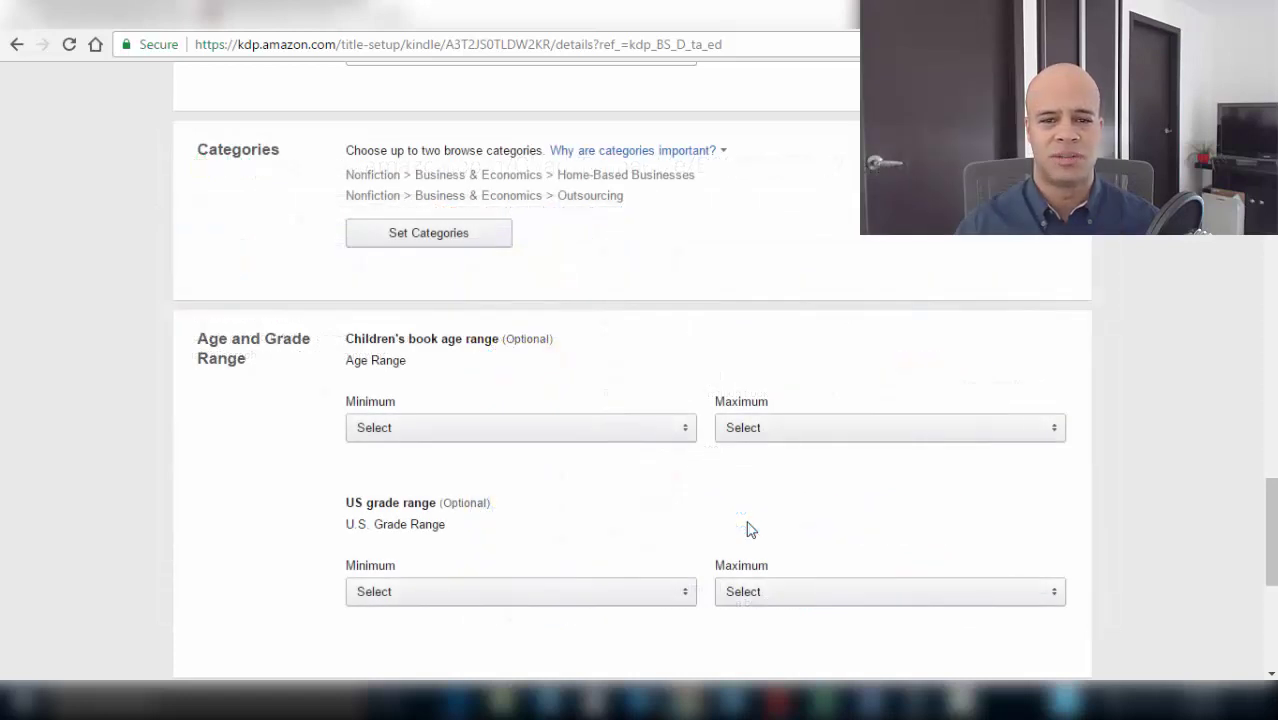
{"action": "scroll", "coordinate": [237, 220], "scroll_direction": "down", "scroll_amount": 3}
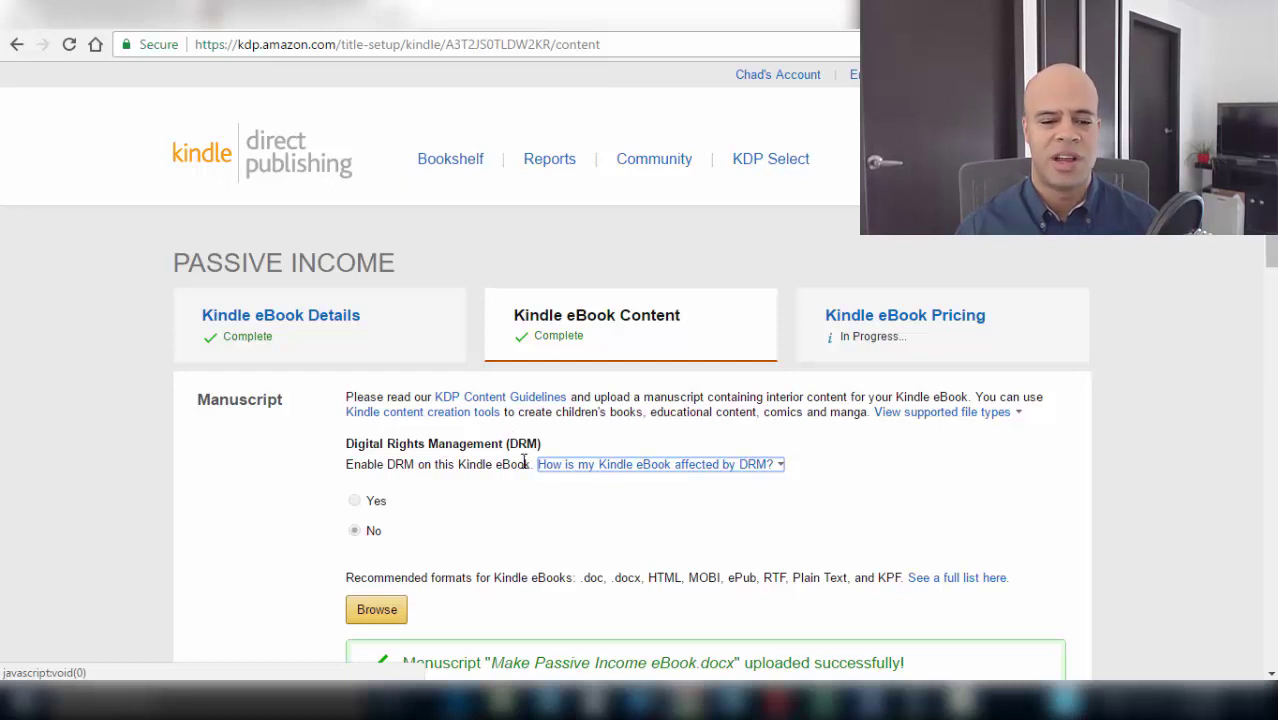
Read the DRM explanation on the eBook content page and review its manuscript, cover and preview sections
{"action": "left_click", "coordinate": [755, 466]}
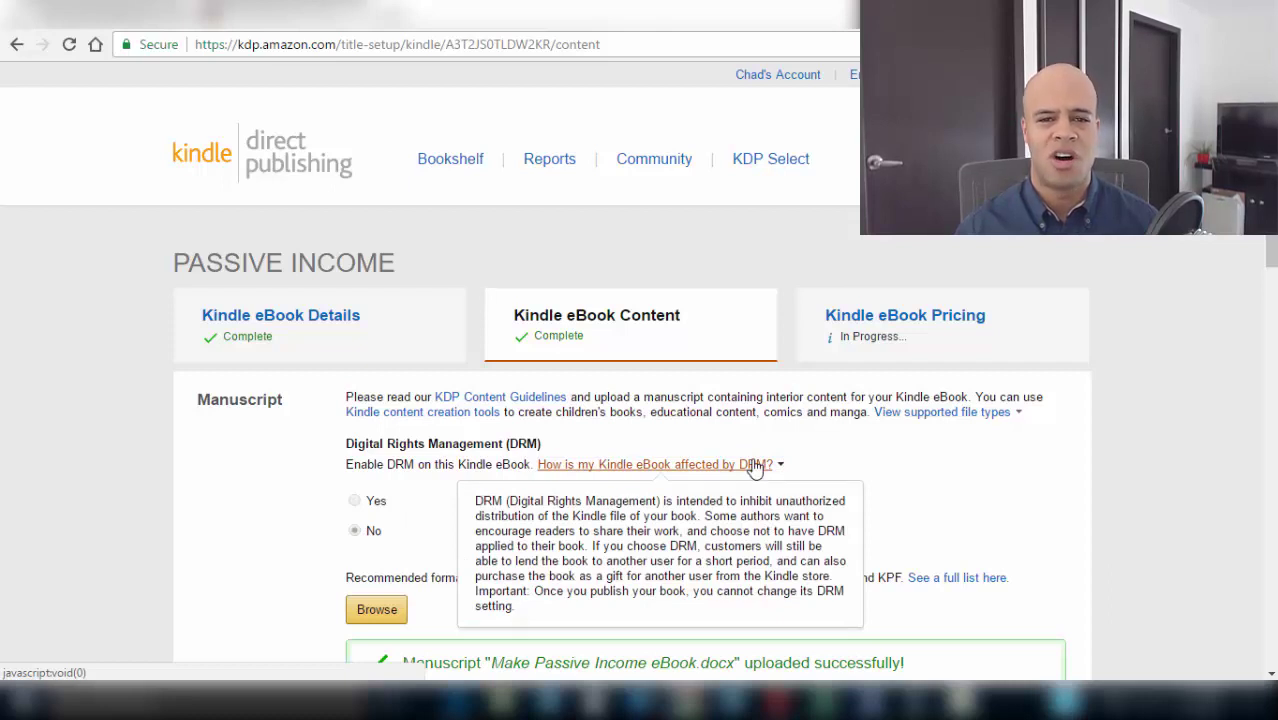
{"action": "scroll", "coordinate": [611, 130], "scroll_direction": "down", "scroll_amount": 5}
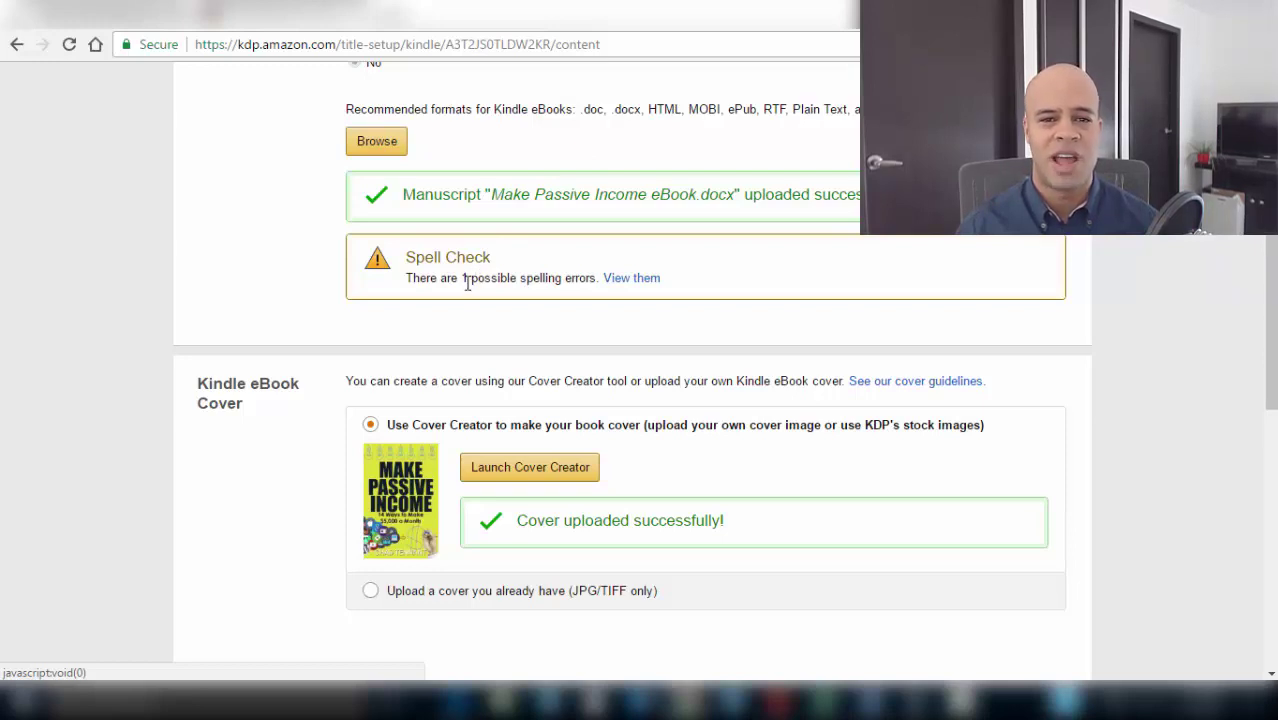
{"action": "scroll", "coordinate": [742, 194], "scroll_direction": "down", "scroll_amount": 3}
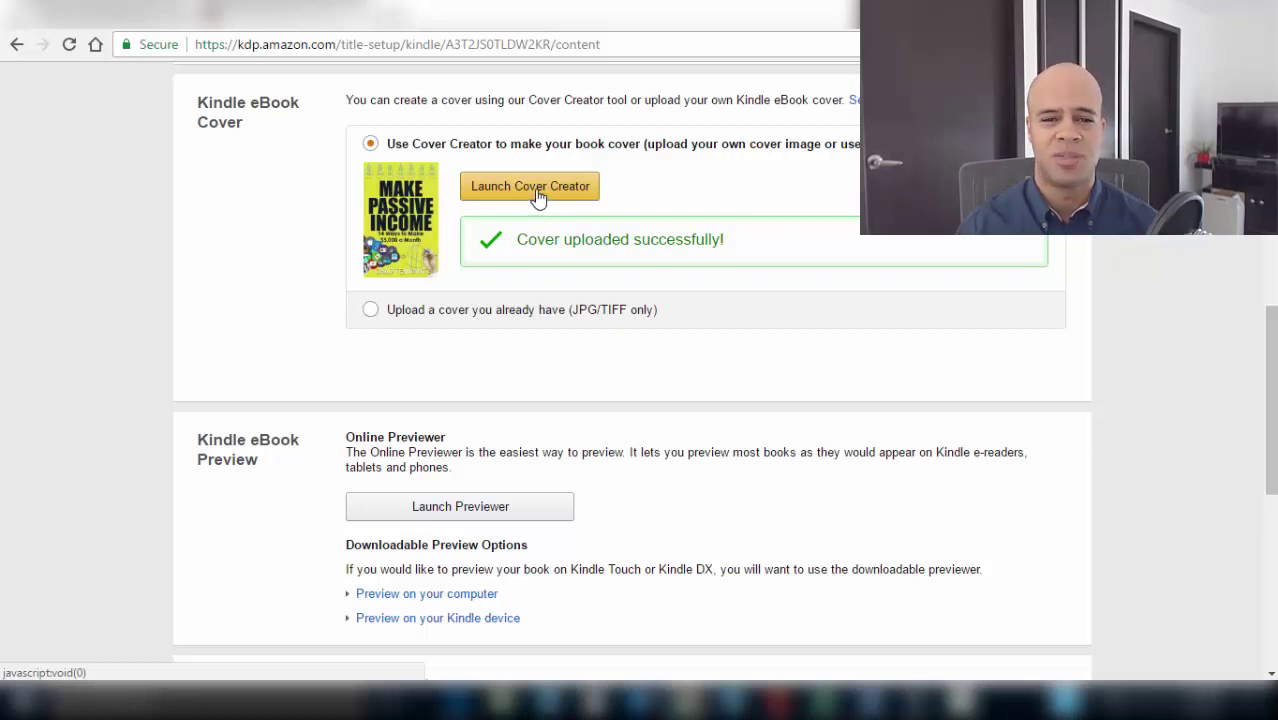
{"action": "scroll", "coordinate": [229, 250], "scroll_direction": "down", "scroll_amount": 3}
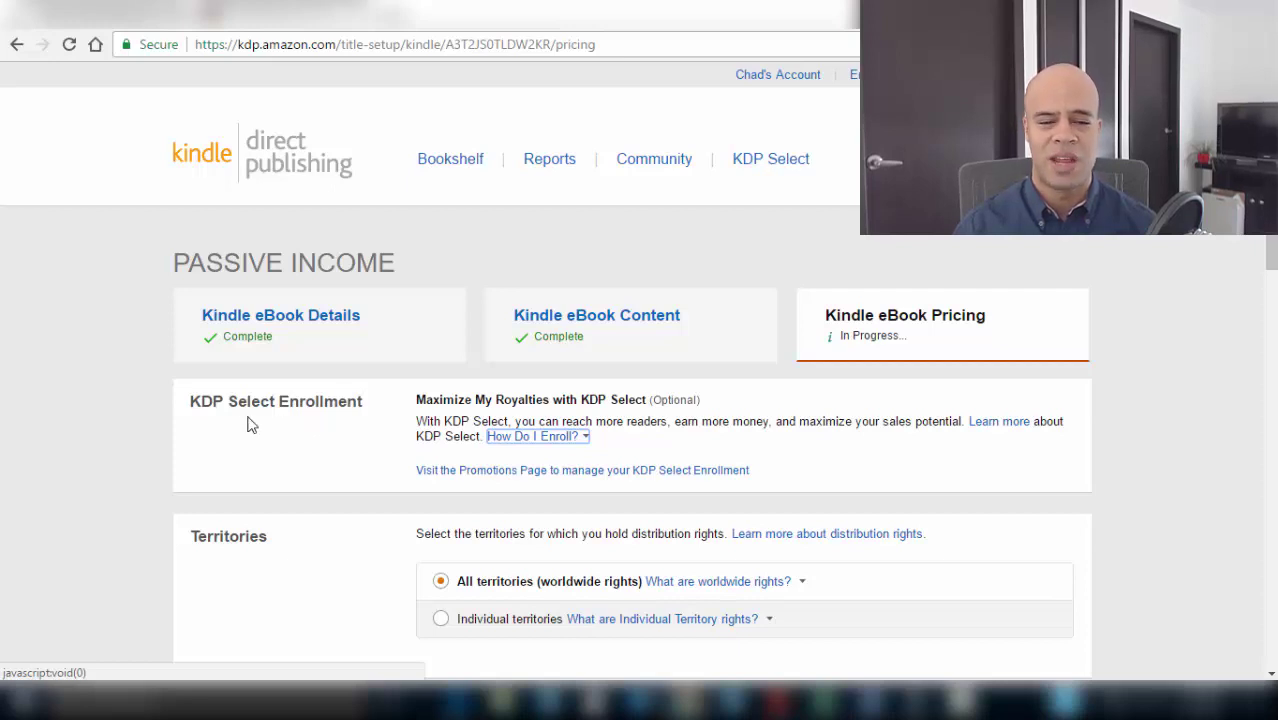
Review the eBook's territory rights, 70% royalty plan and list price explanation, down to the publishing terms
{"action": "scroll", "coordinate": [378, 128], "scroll_direction": "down", "scroll_amount": 4}
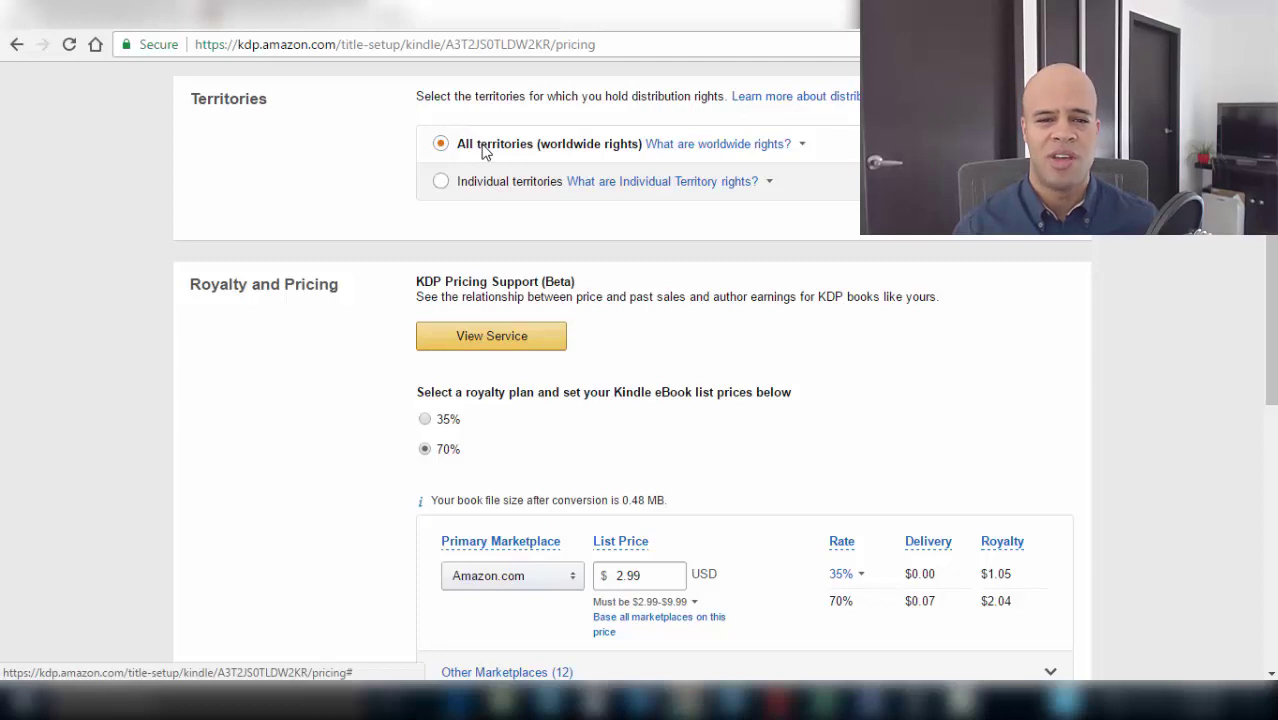
{"action": "scroll", "coordinate": [262, 205], "scroll_direction": "down", "scroll_amount": 3}
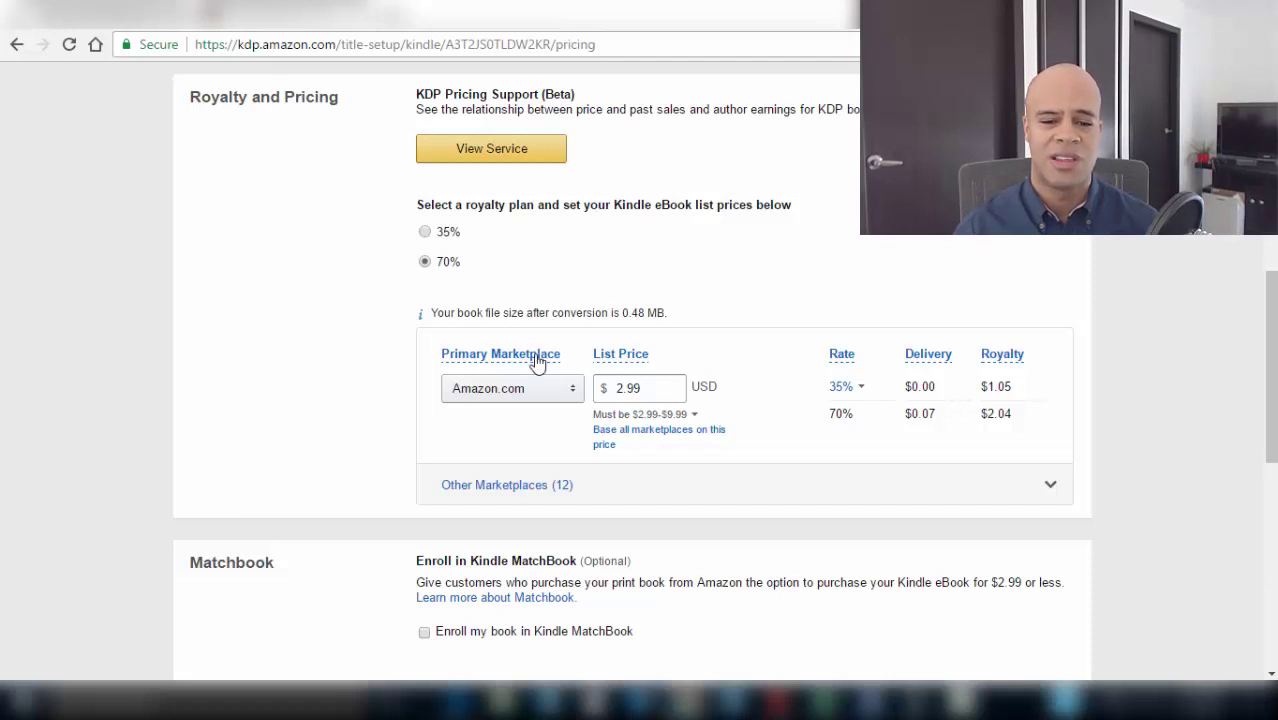
{"action": "left_click", "coordinate": [601, 357]}
{"action": "left_click", "coordinate": [441, 268]}
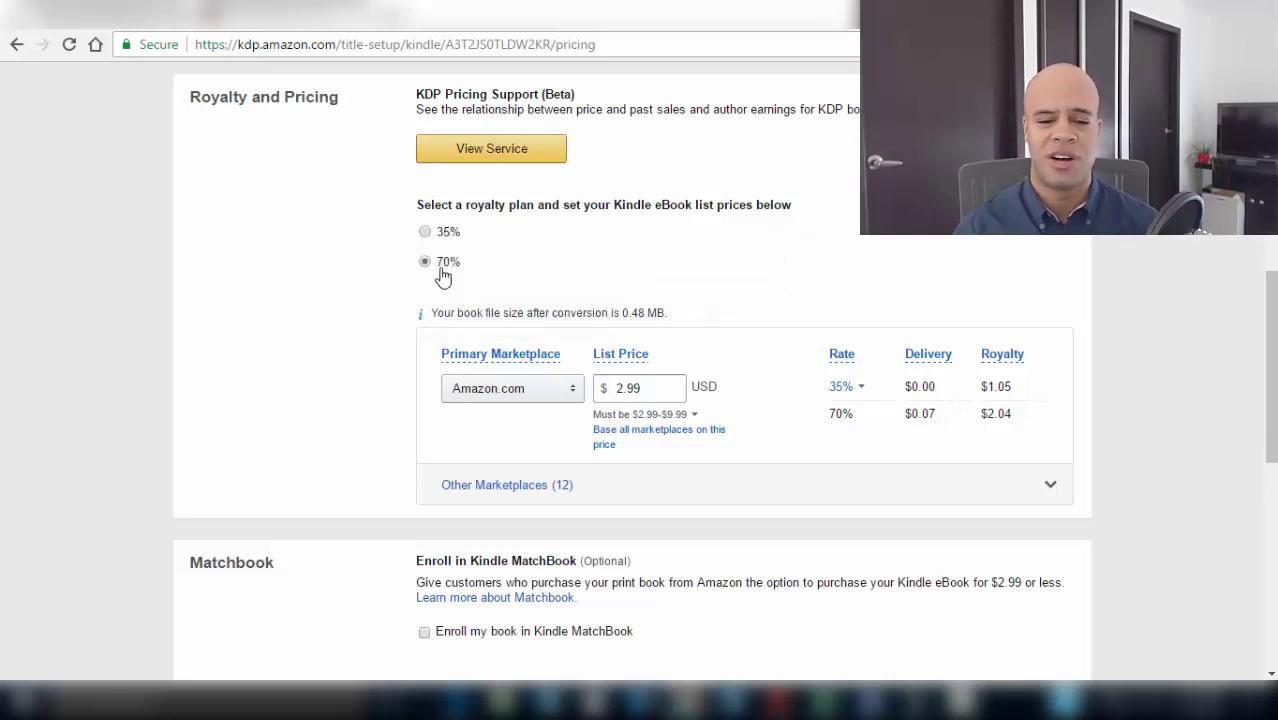
{"action": "left_click", "coordinate": [638, 364]}
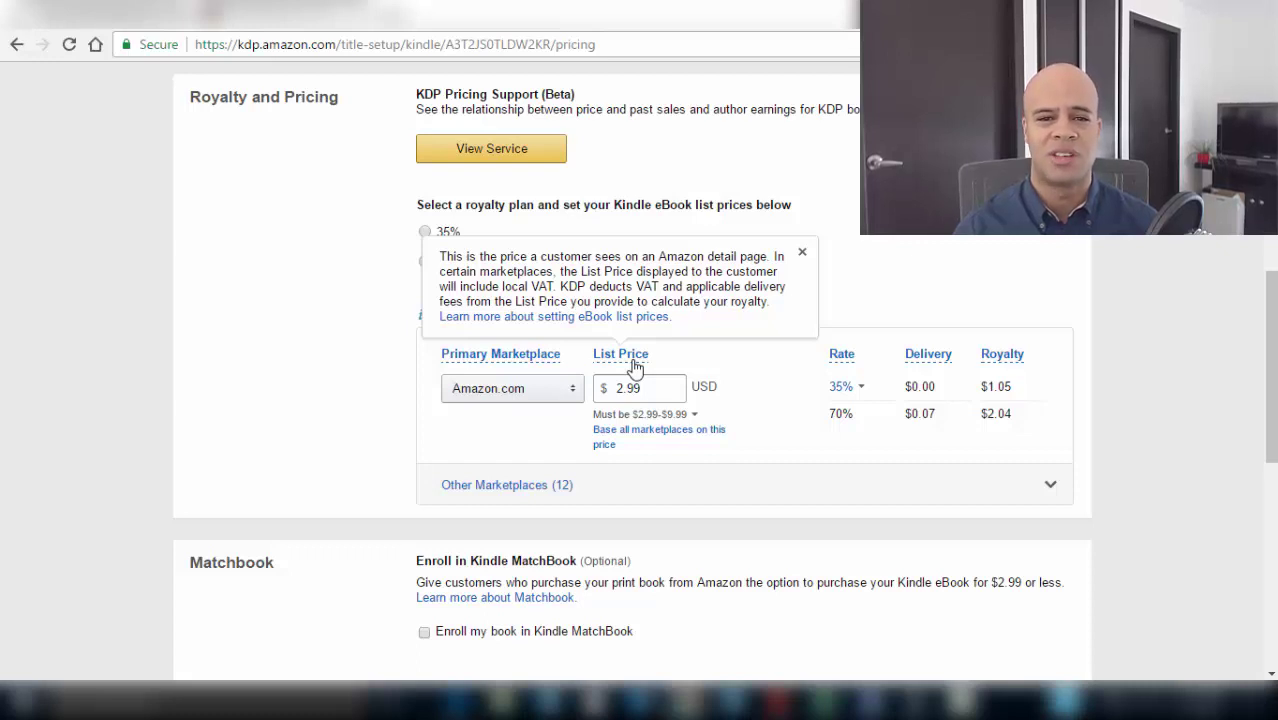
{"action": "scroll", "coordinate": [210, 143], "scroll_direction": "down", "scroll_amount": 5}
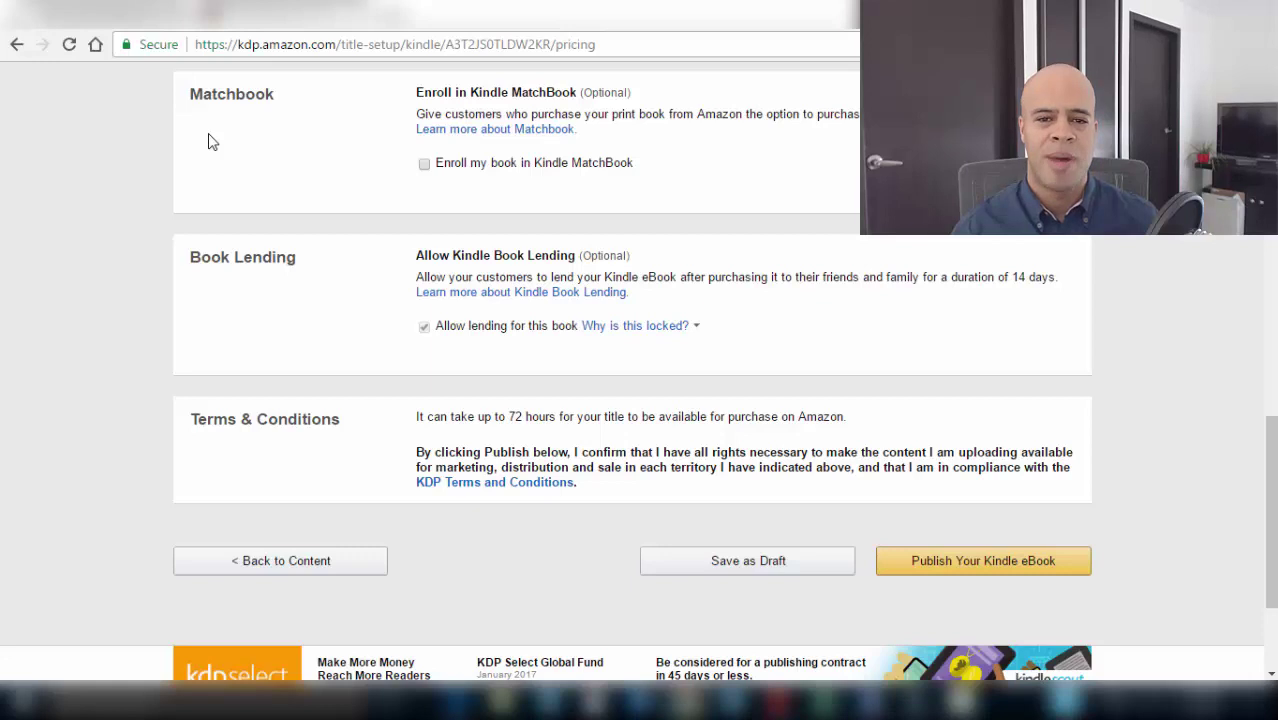